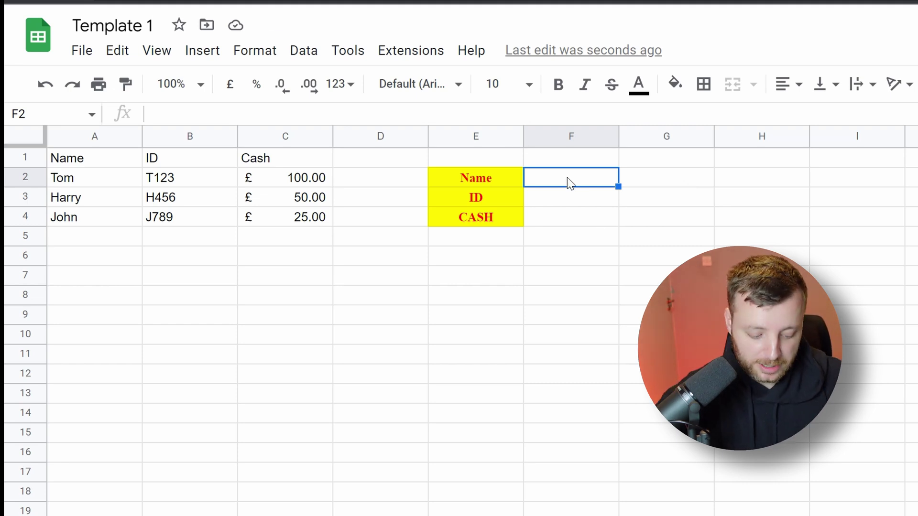
Enter the name from the table's first data row in F2 and begin a VLOOKUP formula in F3.
{"action": "type", "text": "Tom"}
{"action": "key", "text": "Return"}
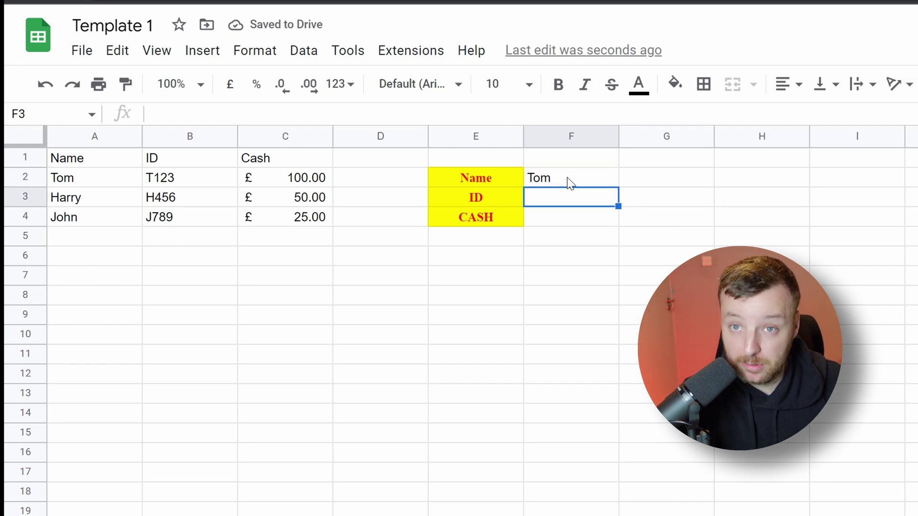
{"action": "type", "text": "=vloo"}
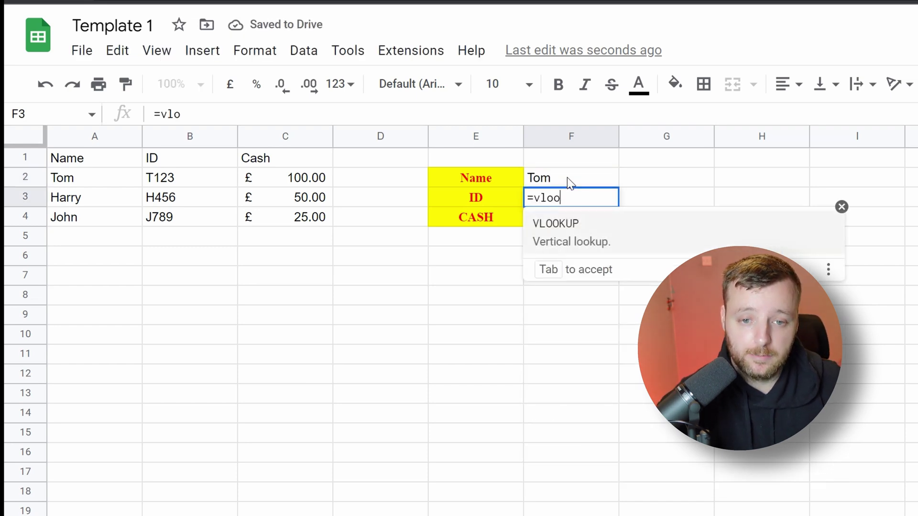
{"action": "type", "text": "kup"}
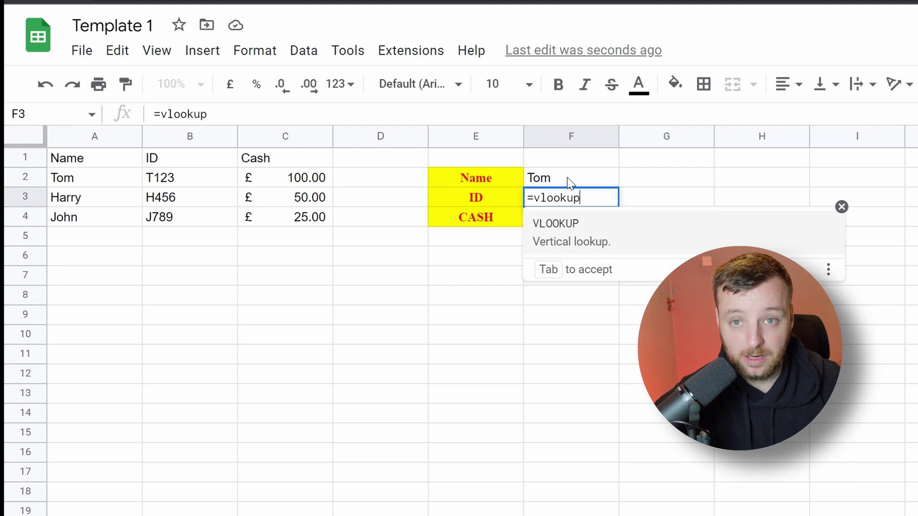
{"action": "key", "text": "Tab"}
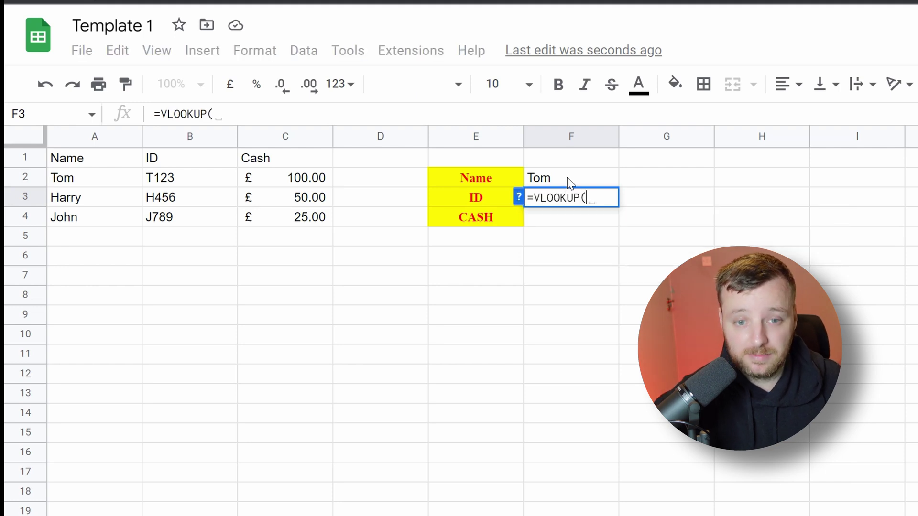
Review the VLOOKUP argument help and its full help article, including syntax and notes, and close the formula help.
{"action": "left_click", "coordinate": [518, 198]}
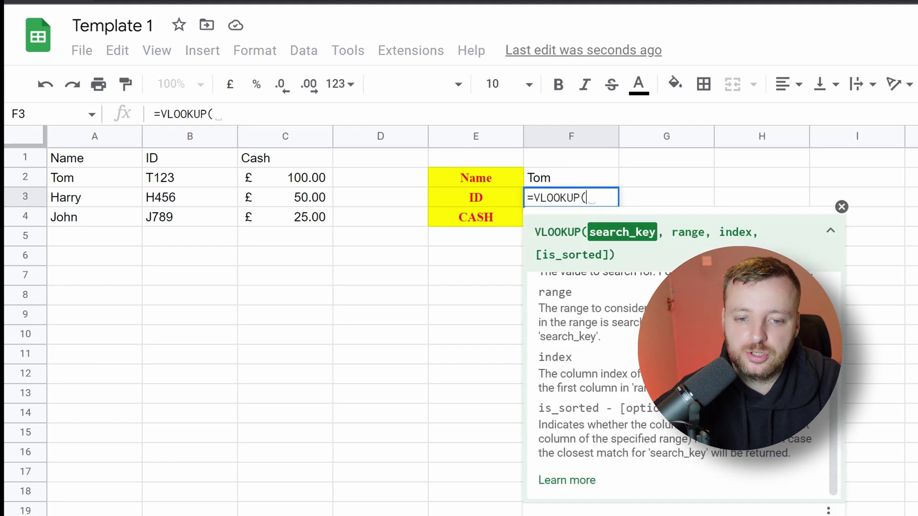
{"action": "scroll", "coordinate": [684, 387], "scroll_direction": "up", "scroll_amount": 1}
{"action": "scroll", "coordinate": [683, 386], "scroll_direction": "down", "scroll_amount": 2}
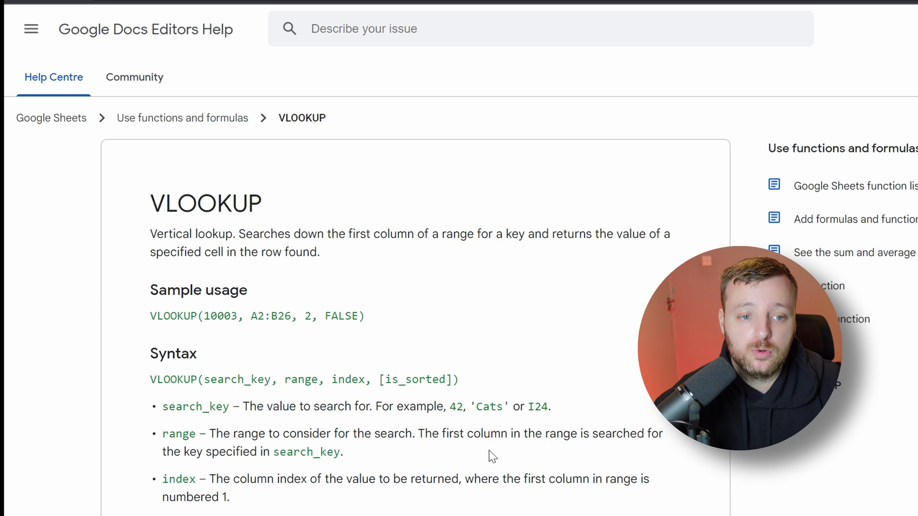
{"action": "scroll", "coordinate": [491, 356], "scroll_direction": "down", "scroll_amount": 15}
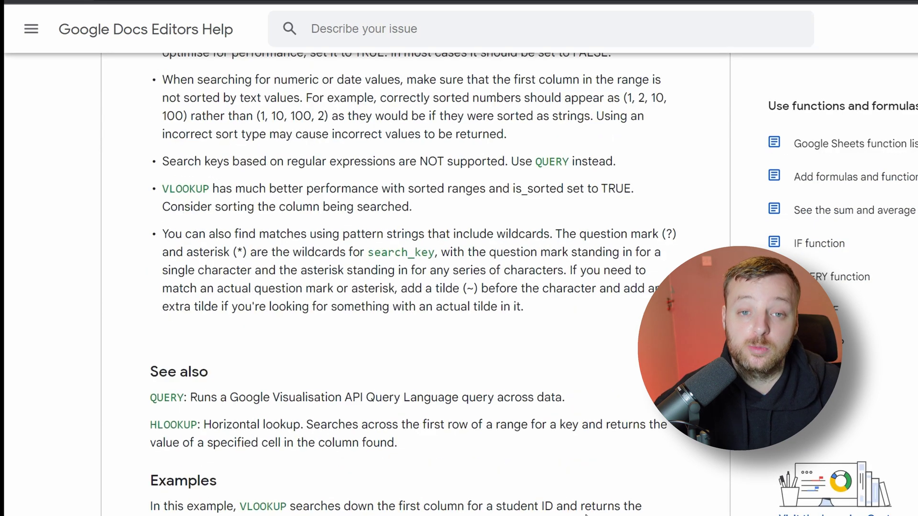
{"action": "scroll", "coordinate": [491, 356], "scroll_direction": "up", "scroll_amount": 5}
{"action": "scroll", "coordinate": [491, 356], "scroll_direction": "up", "scroll_amount": 15}
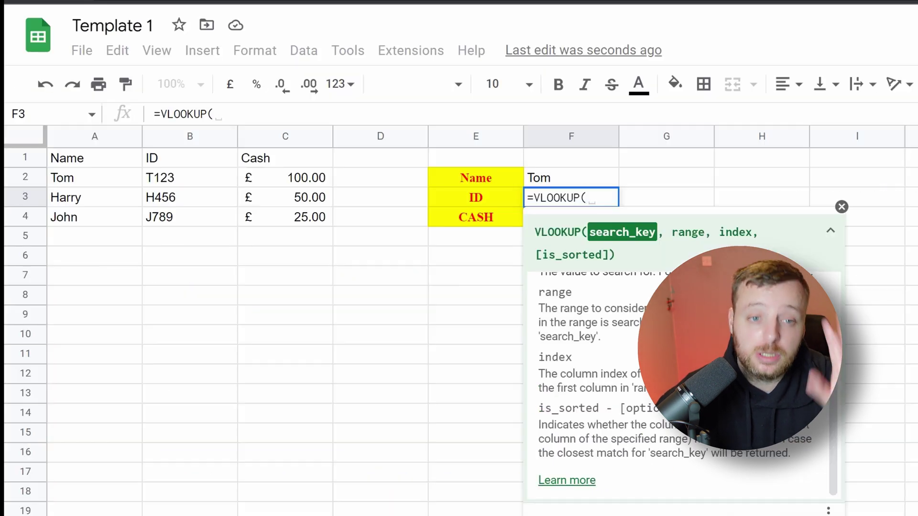
{"action": "left_click", "coordinate": [841, 207]}
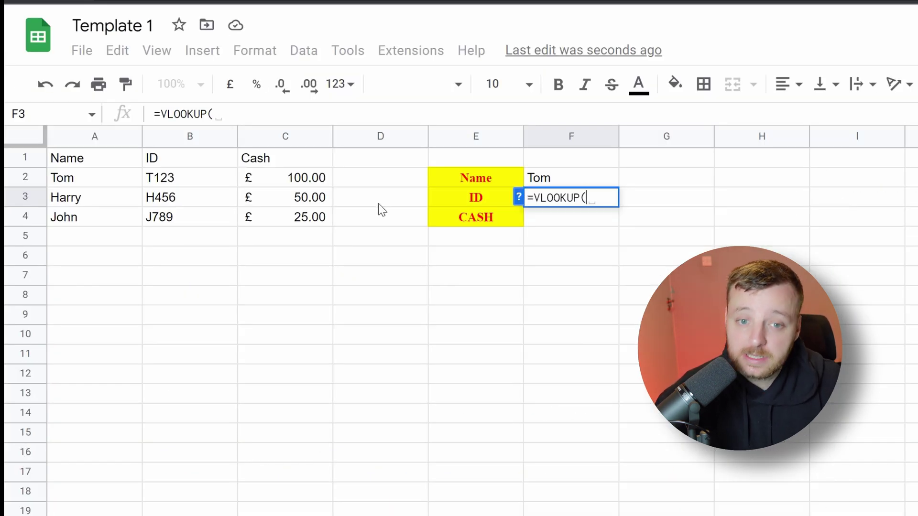
Complete the ID lookup in F3 as =VLOOKUP(F2,A:C,2,0) and check it against the matching row in the source table.
{"action": "left_click", "coordinate": [570, 180]}
{"action": "type", "text": ","}
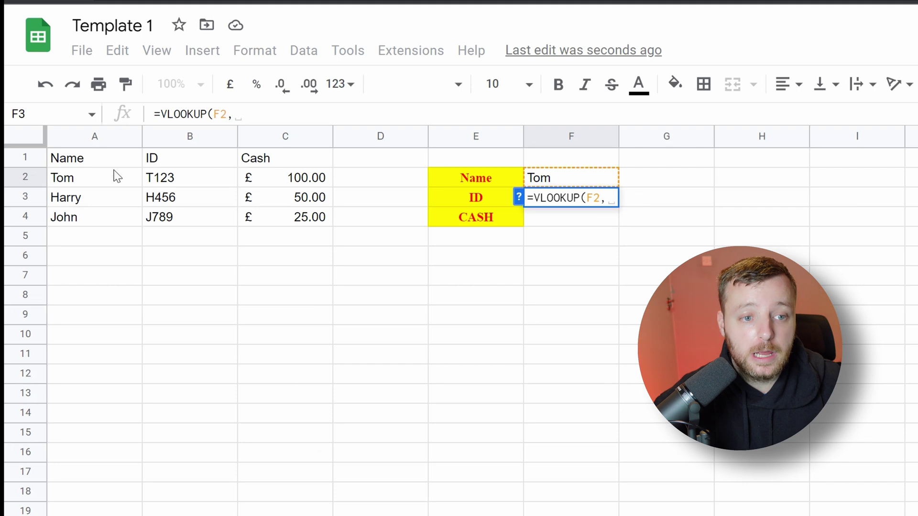
{"action": "left_click", "coordinate": [521, 201]}
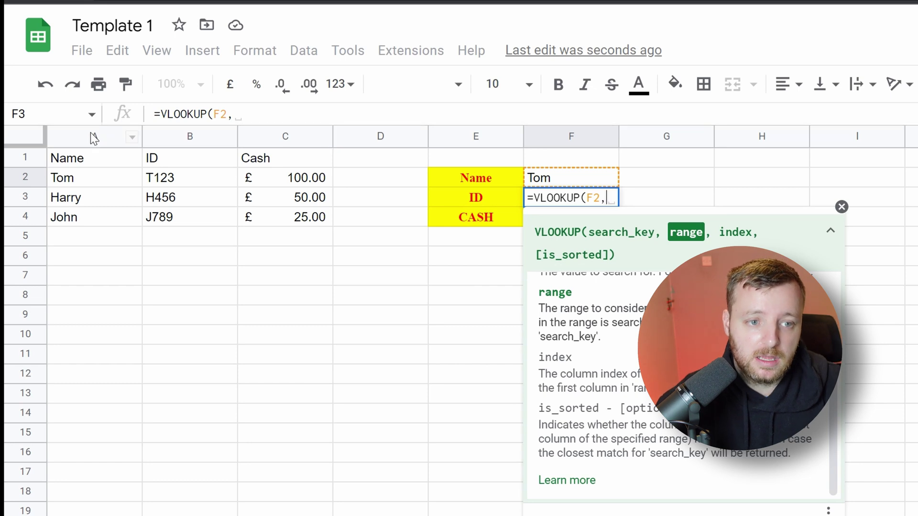
{"action": "left_click_drag", "start_coordinate": [80, 137], "coordinate": [271, 149]}
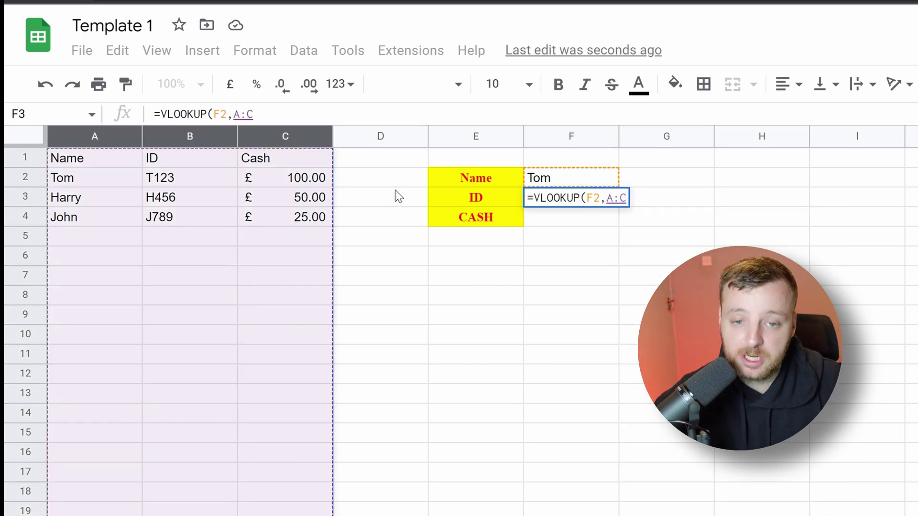
{"action": "type", "text": ","}
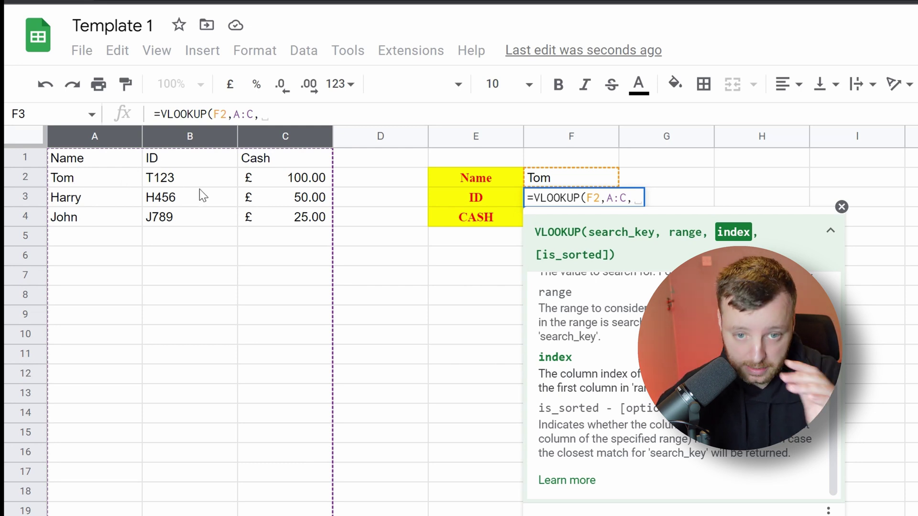
{"action": "type", "text": "2,"}
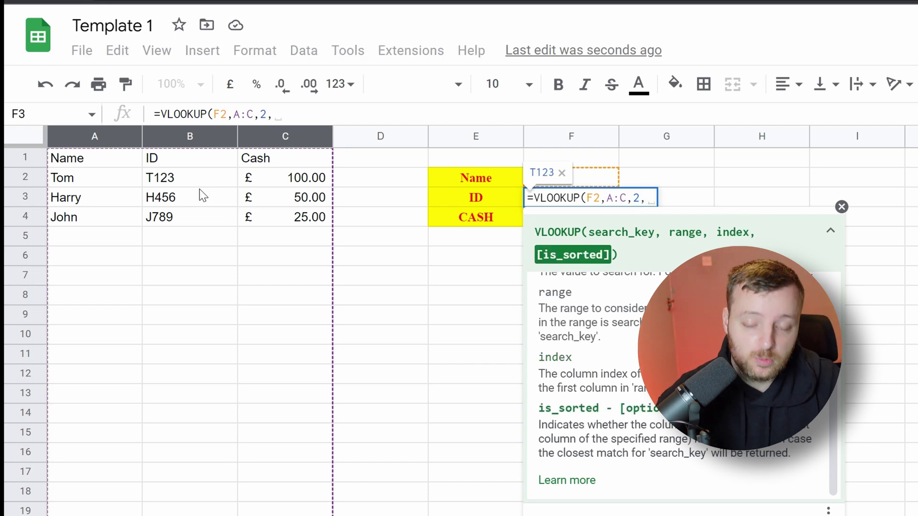
{"action": "type", "text": "0"}
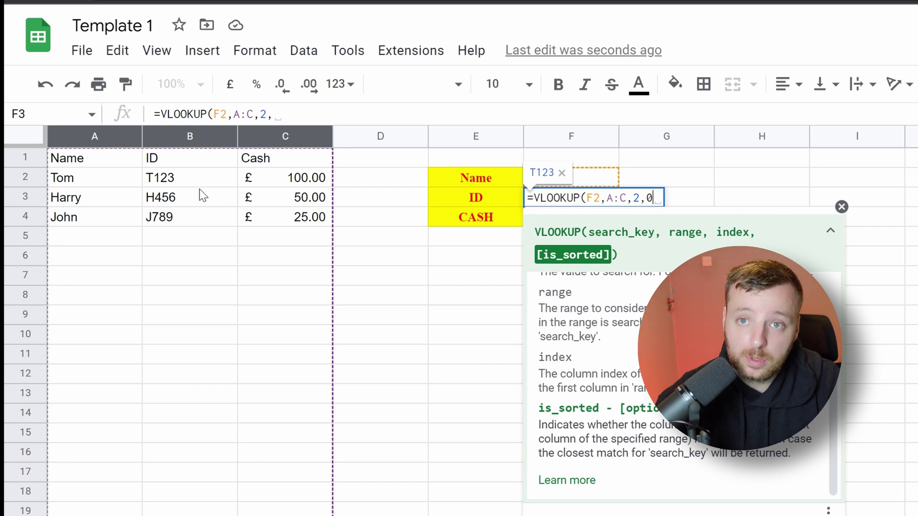
{"action": "type", "text": ")"}
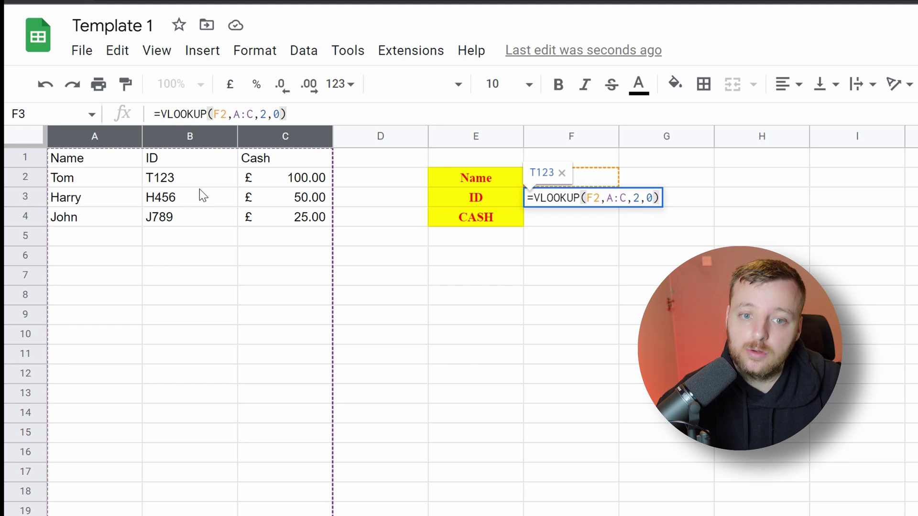
{"action": "key", "text": "Return"}
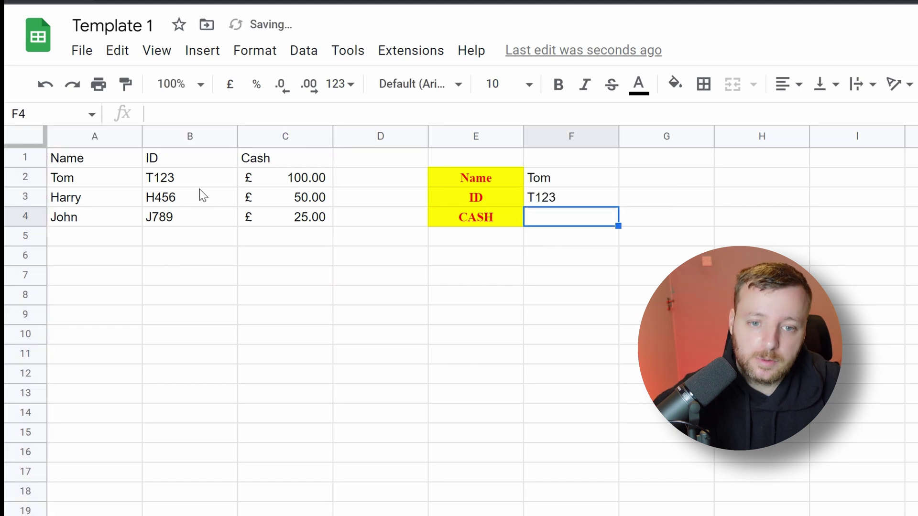
{"action": "left_click", "coordinate": [84, 184]}
{"action": "left_click", "coordinate": [165, 187]}
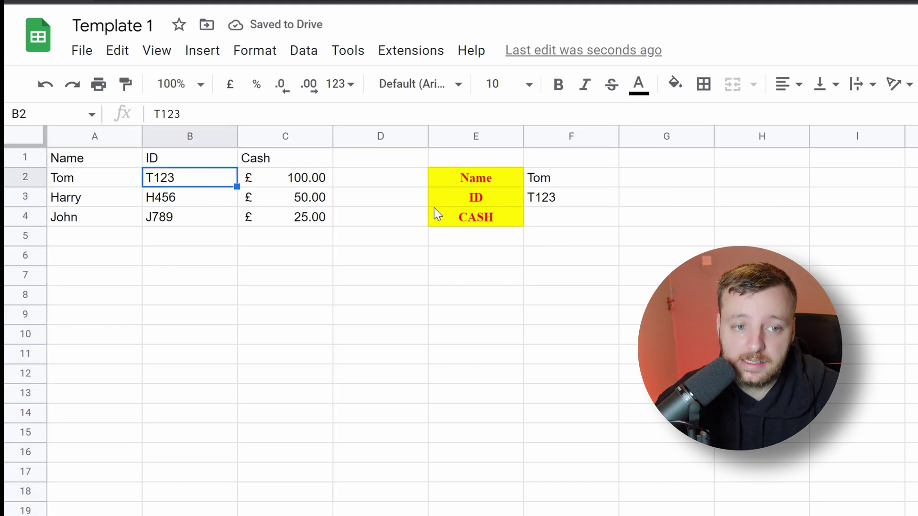
Enter =VLOOKUP(F2,A:C,3,0) in F4 to look up the cash amount.
{"action": "left_click", "coordinate": [556, 203]}
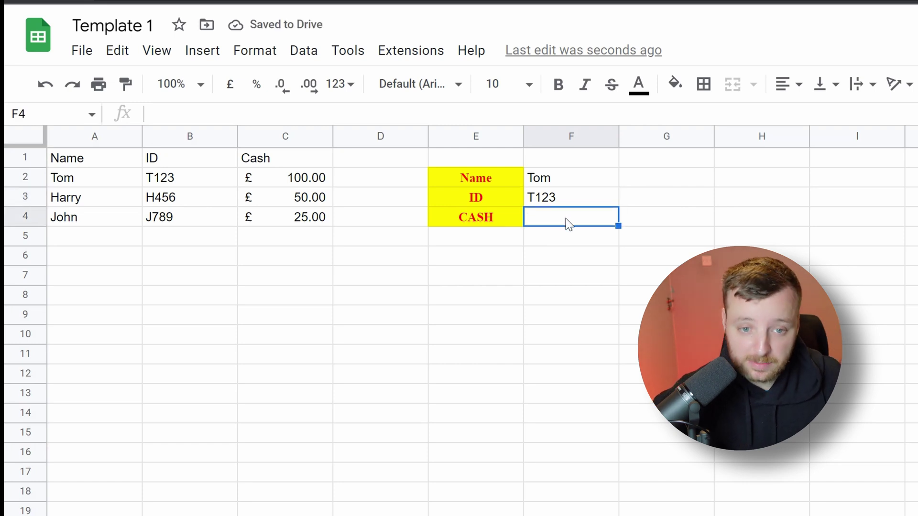
{"action": "type", "text": "=vl"}
{"action": "key", "text": "Tab"}
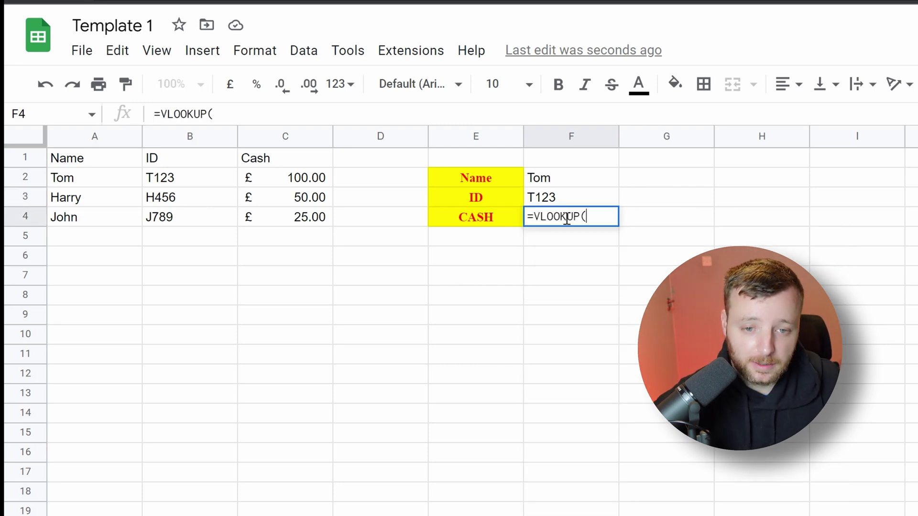
{"action": "left_click", "coordinate": [559, 178]}
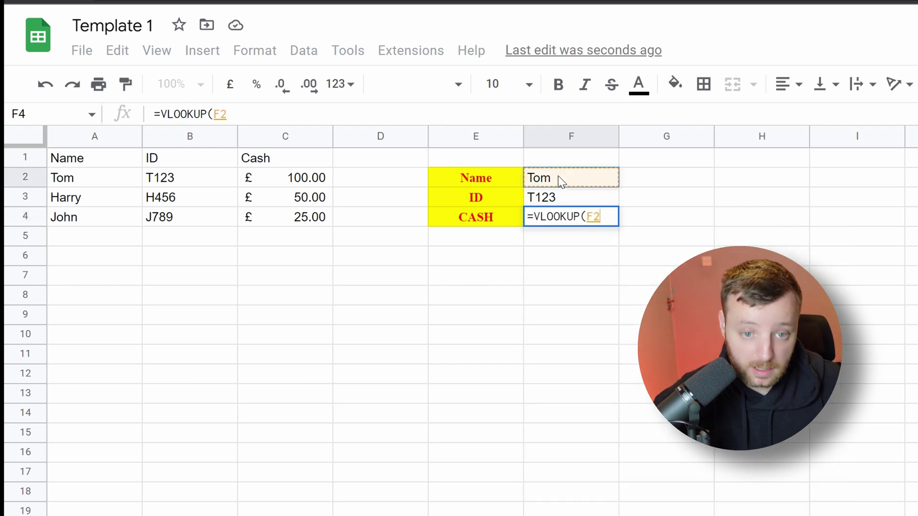
{"action": "type", "text": ","}
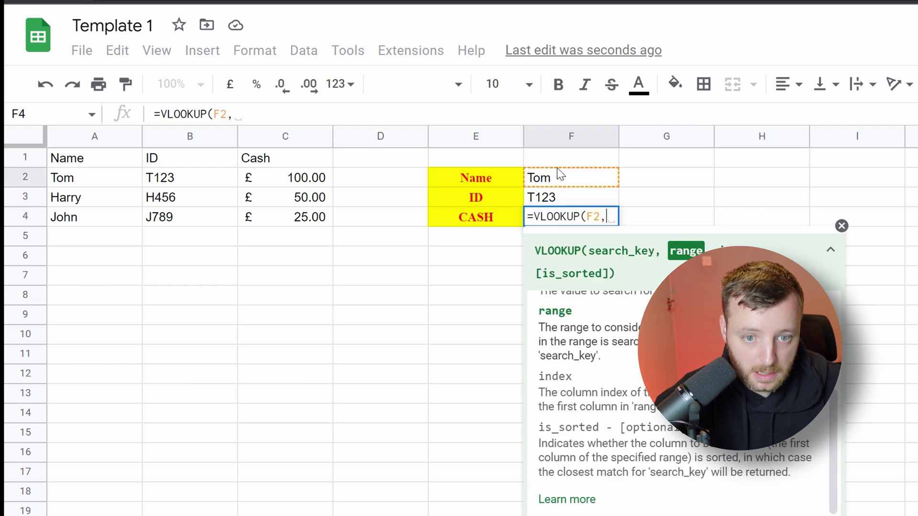
{"action": "left_click", "coordinate": [107, 139]}
{"action": "left_click_drag", "start_coordinate": [107, 141], "coordinate": [283, 142]}
{"action": "type", "text": ","}
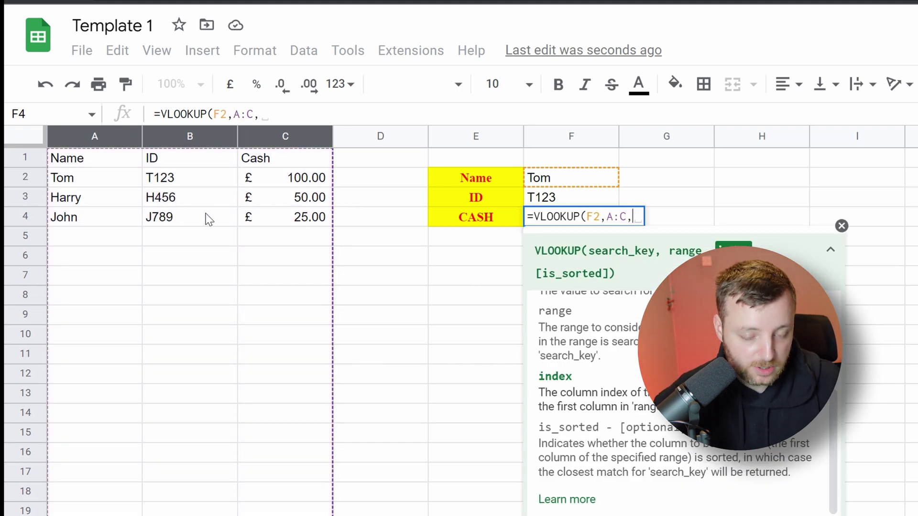
{"action": "type", "text": "3,0"}
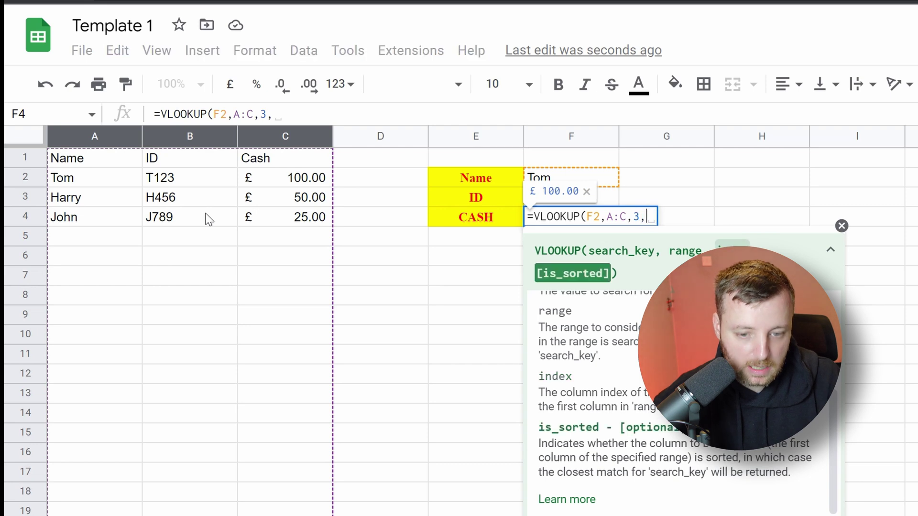
{"action": "type", "text": ")"}
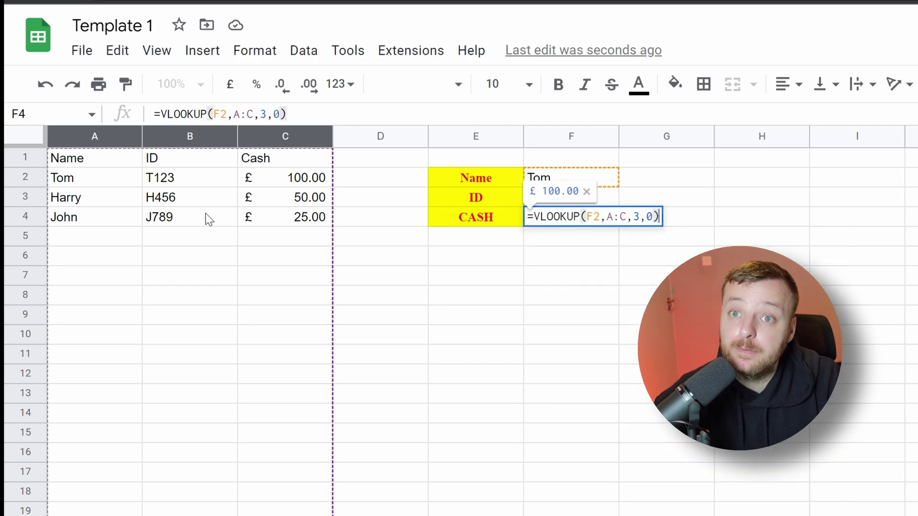
{"action": "key", "text": "Return"}
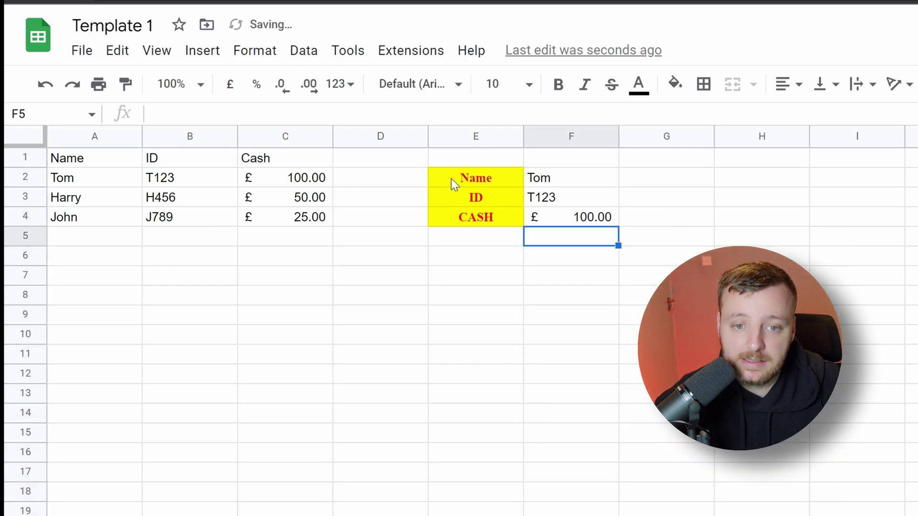
Replace the lookup name in F2 with the name from row 4 of the table.
{"action": "left_click", "coordinate": [558, 184]}
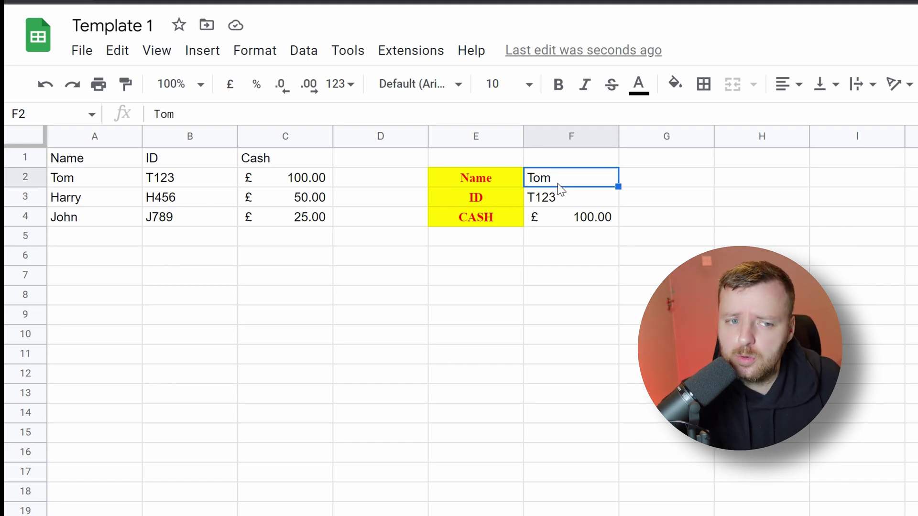
{"action": "type", "text": "John"}
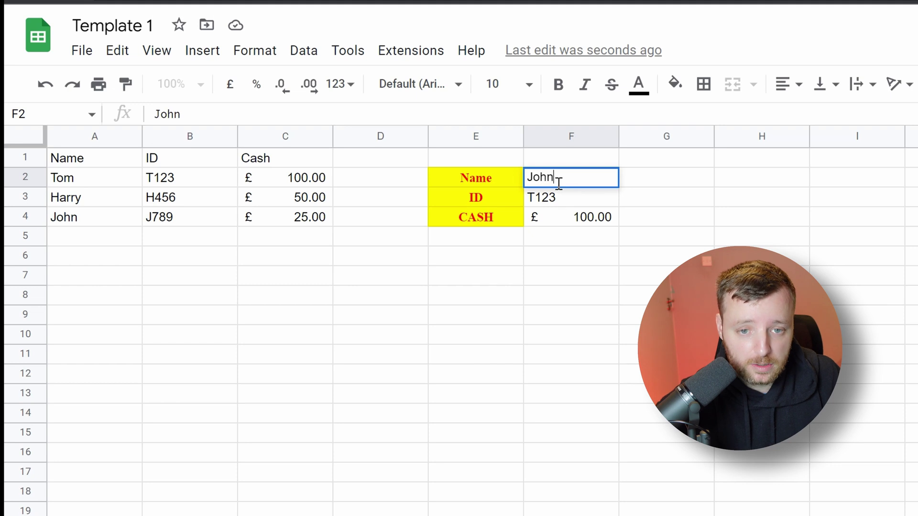
{"action": "key", "text": "Return"}
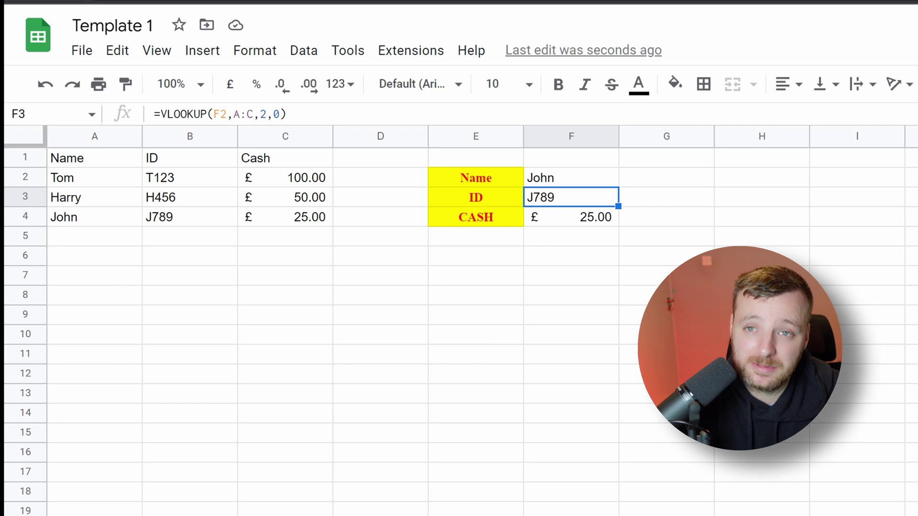
On the Lookup sheet, begin a VLOOKUP formula in D2 under ID with A2 as the search key.
{"action": "left_click", "coordinate": [140, 505]}
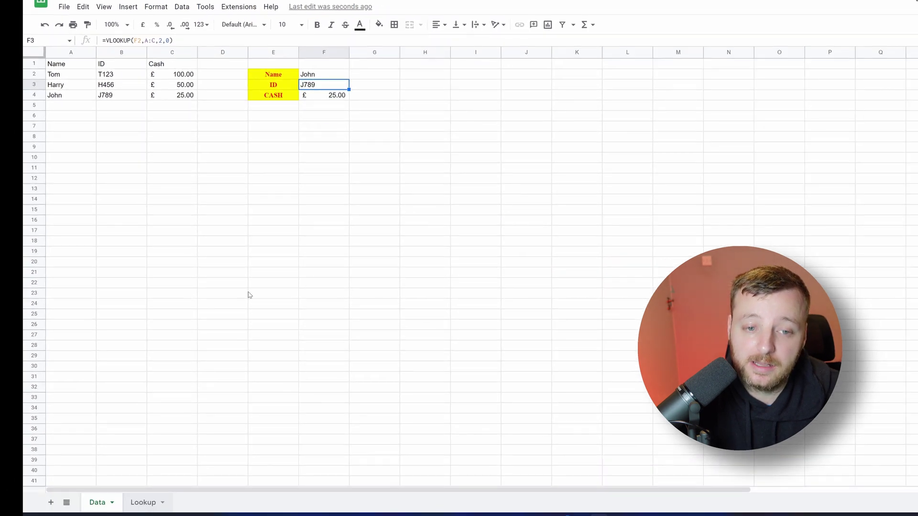
{"action": "left_click", "coordinate": [227, 77]}
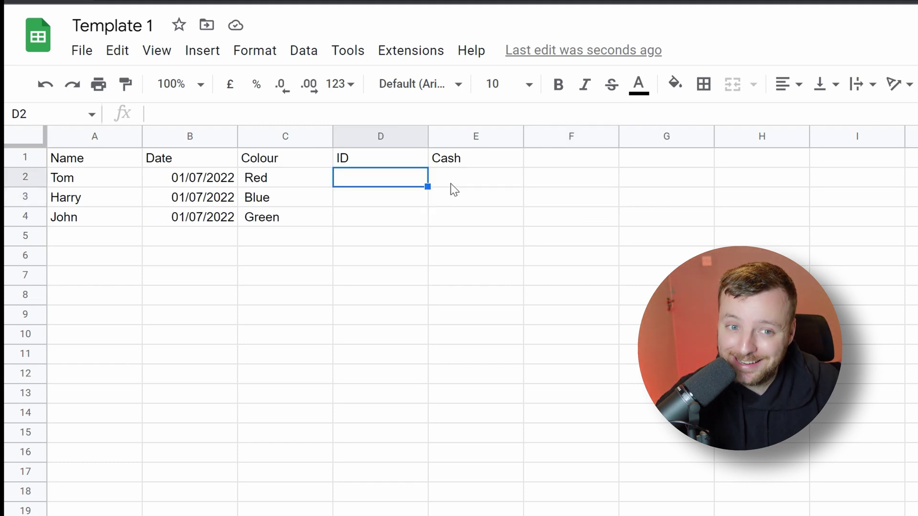
{"action": "type", "text": "="}
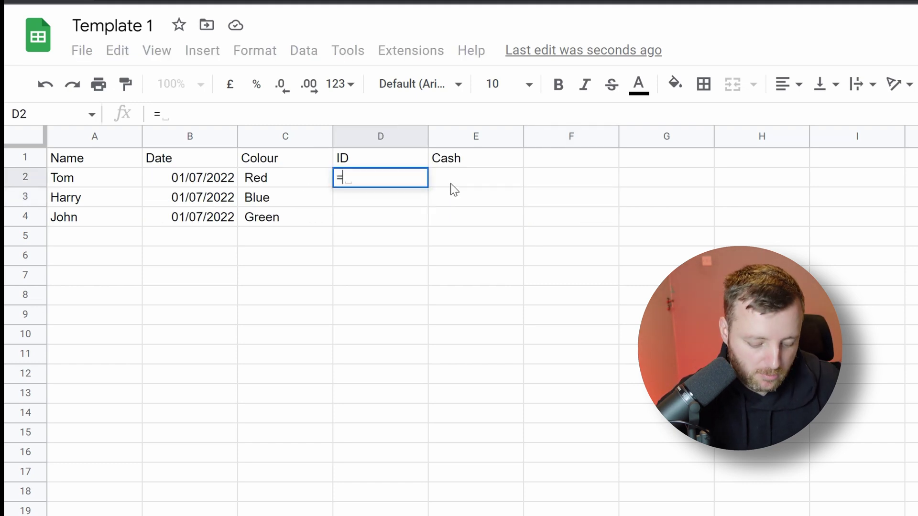
{"action": "type", "text": "vlooku"}
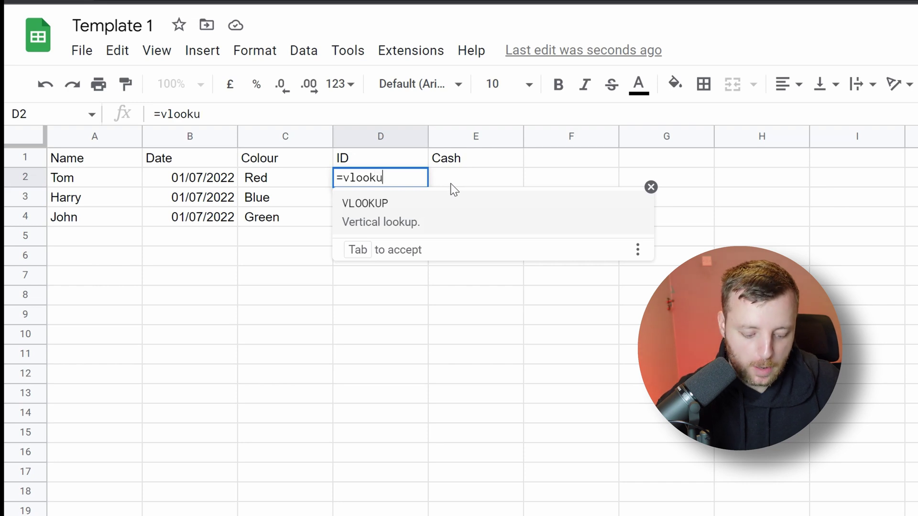
{"action": "type", "text": "p("}
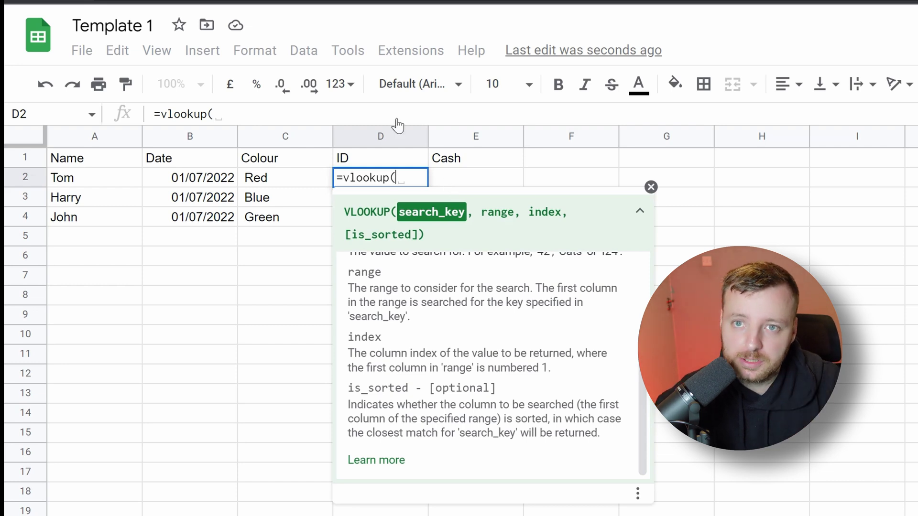
{"action": "left_click", "coordinate": [97, 180]}
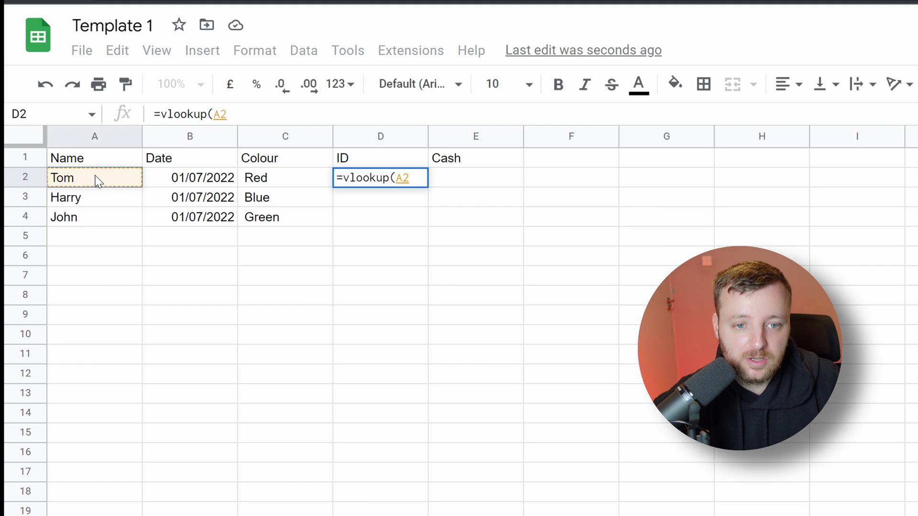
{"action": "type", "text": ","}
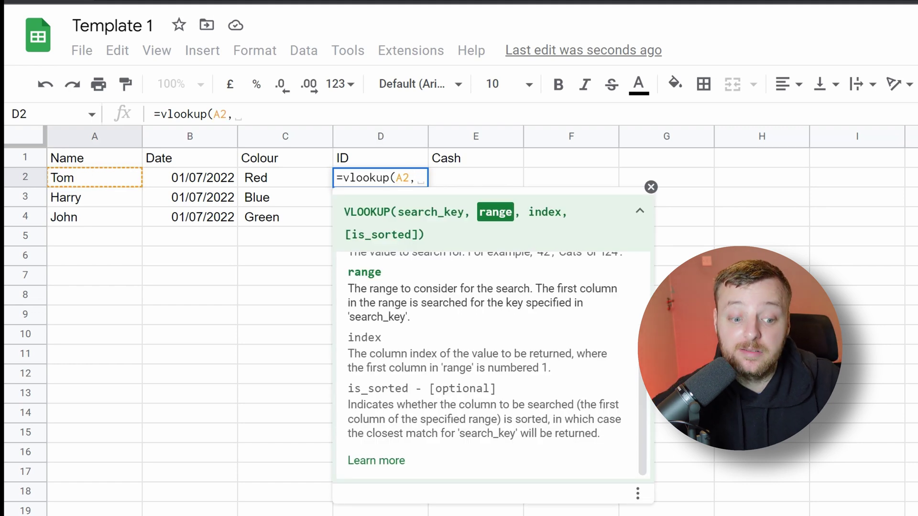
Complete D2 as =vlookup(A2,Data!A:C,2,0), taking the range from the Data sheet, and fill the formula down to D4.
{"action": "left_click", "coordinate": [191, 515]}
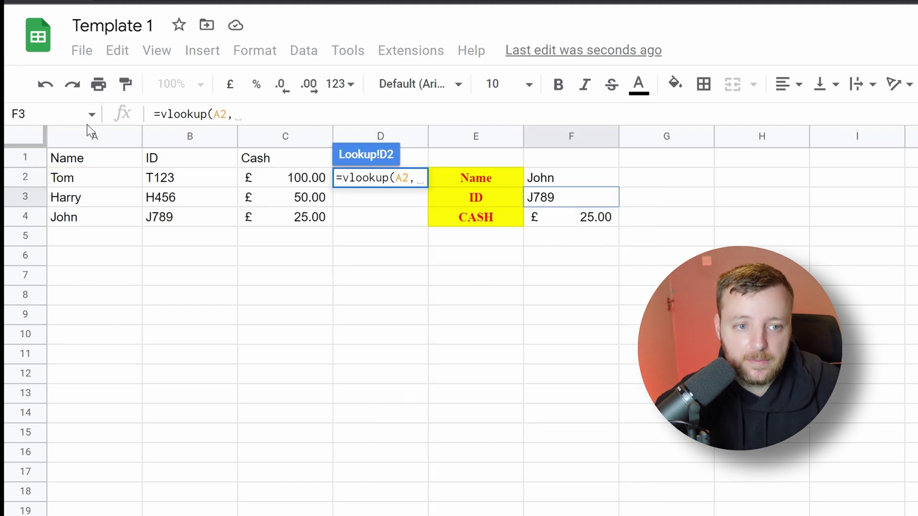
{"action": "left_click_drag", "start_coordinate": [82, 139], "coordinate": [291, 143]}
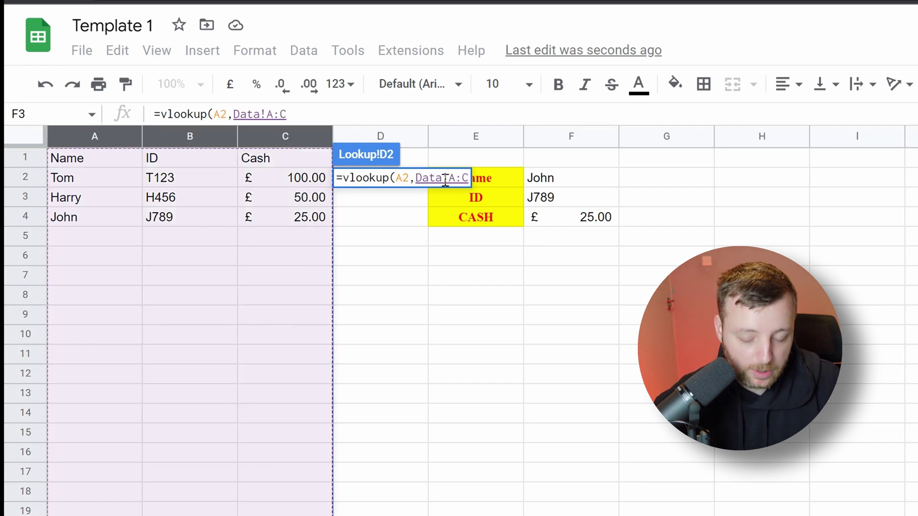
{"action": "type", "text": ", "}
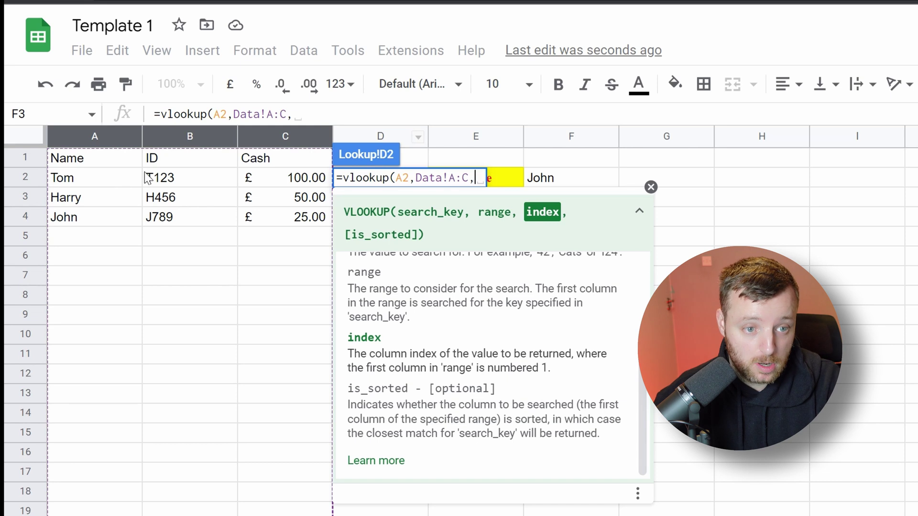
{"action": "type", "text": "2,"}
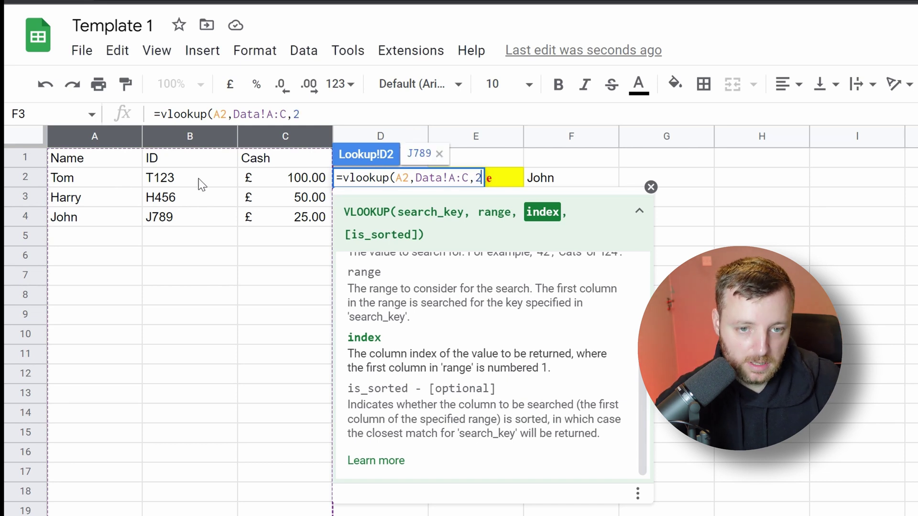
{"action": "type", "text": "0)"}
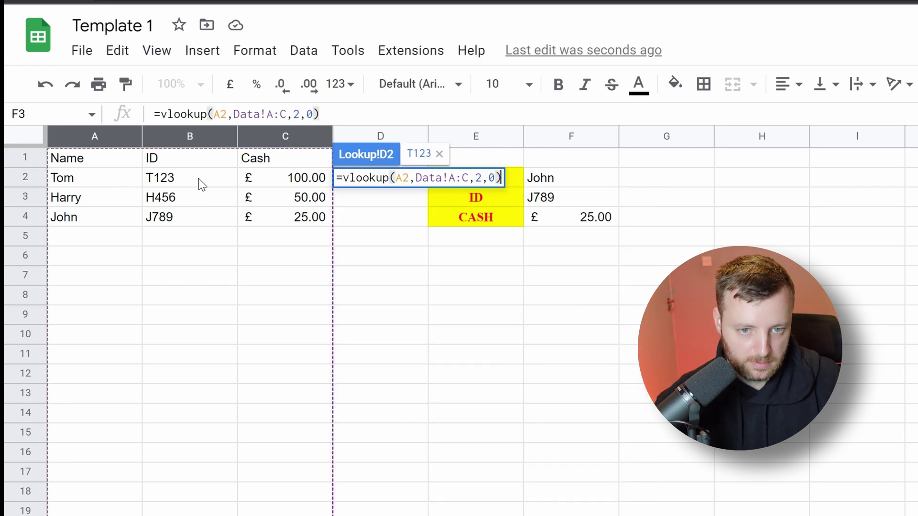
{"action": "key", "text": "Return"}
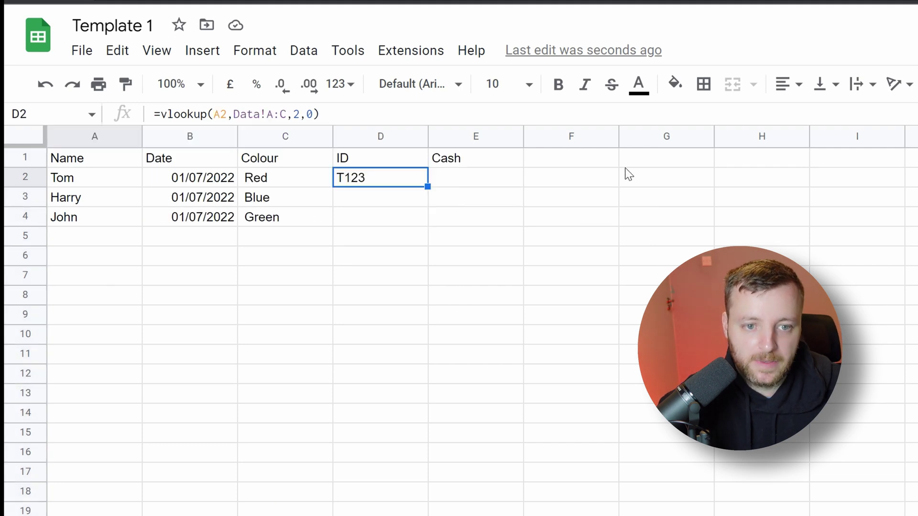
{"action": "double_click", "coordinate": [427, 187]}
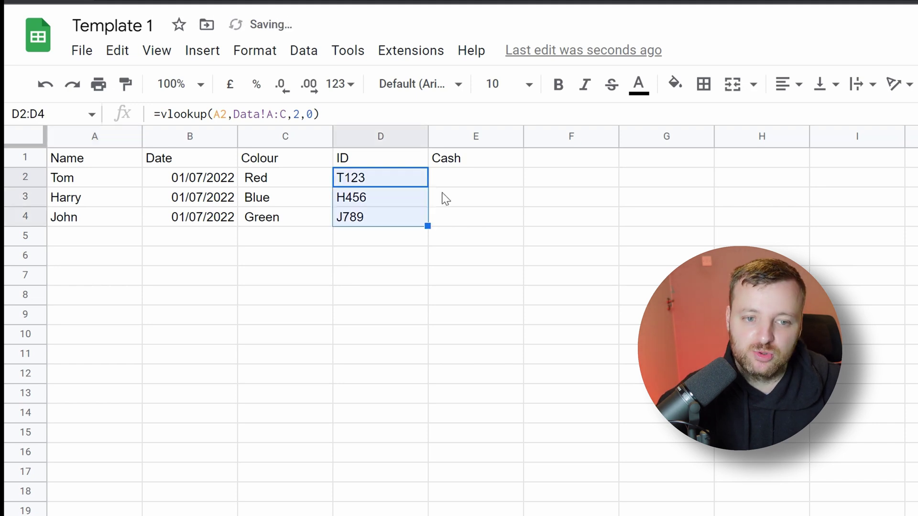
Begin a VLOOKUP formula in E2 under Cash with A2 as the search key.
{"action": "left_click", "coordinate": [467, 172]}
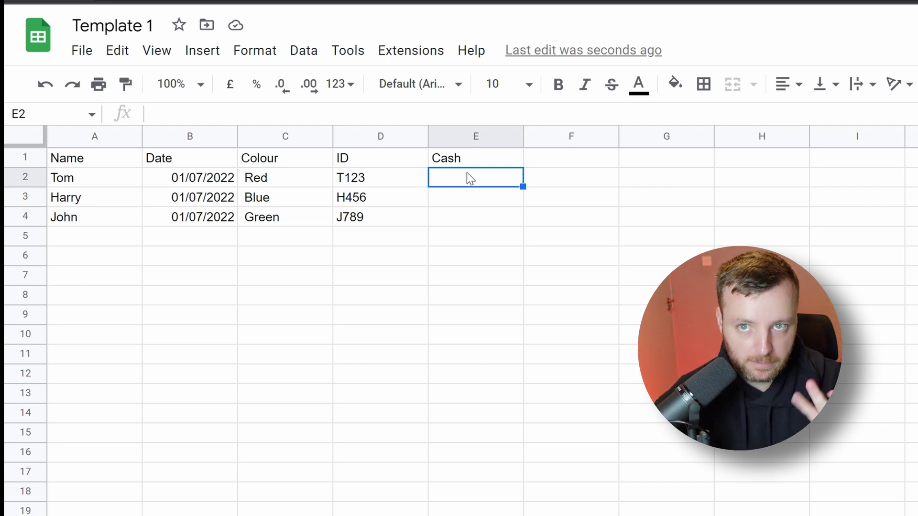
{"action": "type", "text": "="}
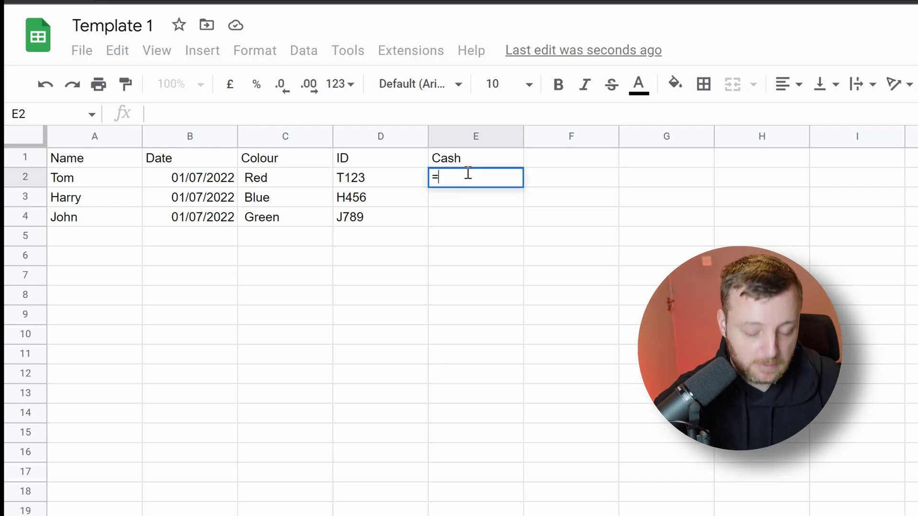
{"action": "type", "text": "vlo"}
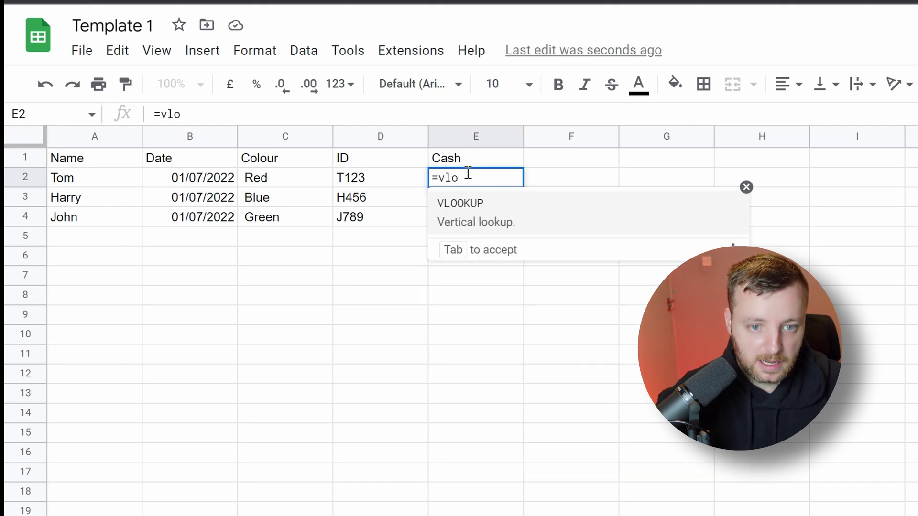
{"action": "key", "text": "Tab"}
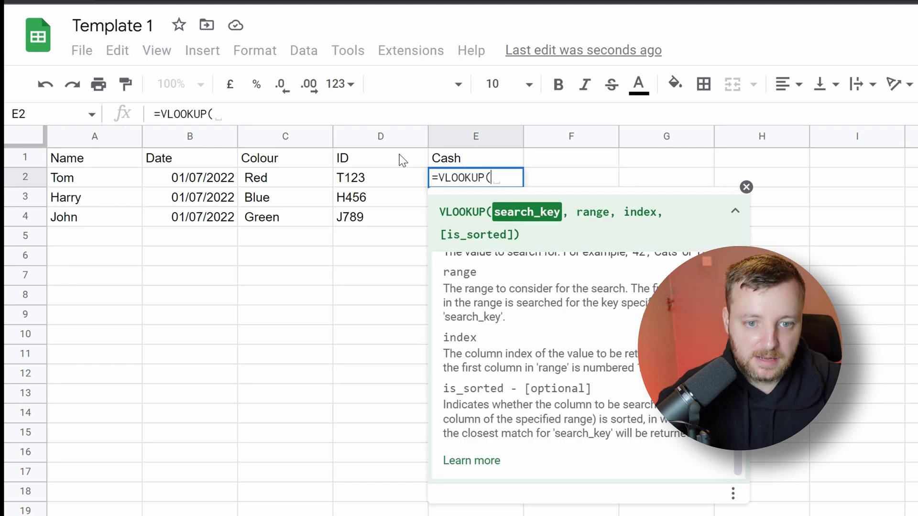
{"action": "left_click", "coordinate": [96, 180]}
{"action": "type", "text": ","}
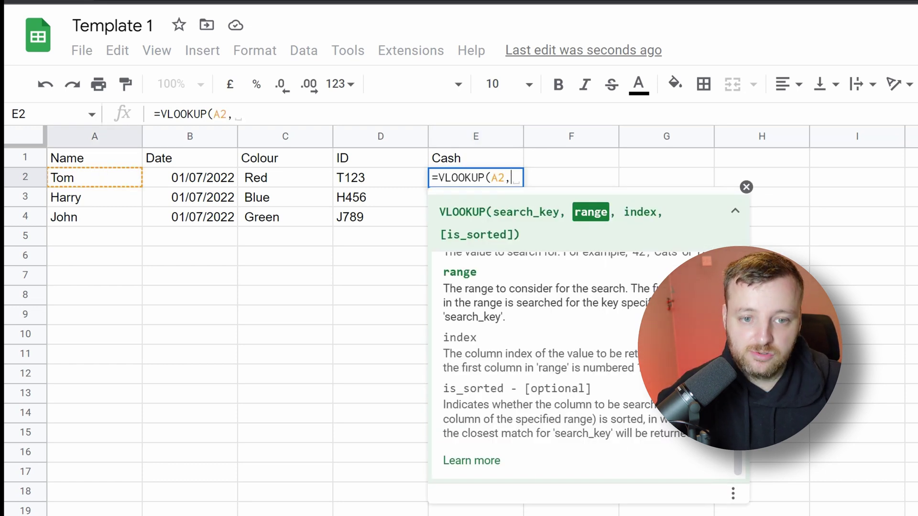
Complete E2 as =VLOOKUP(A2,Data!A2:C4,3,0), taking the range from the Data sheet, and fill the formula down to E4.
{"action": "left_click", "coordinate": [272, 515]}
{"action": "left_click_drag", "start_coordinate": [86, 180], "coordinate": [271, 220]}
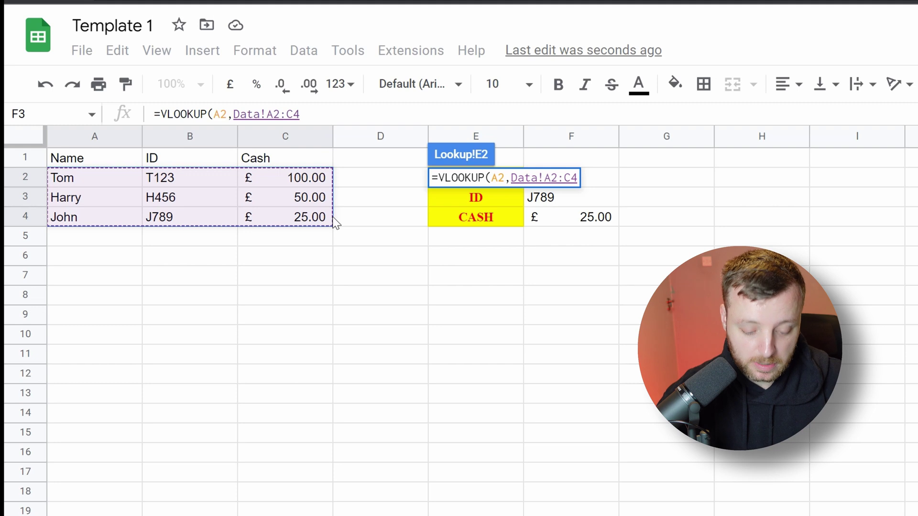
{"action": "type", "text": ","}
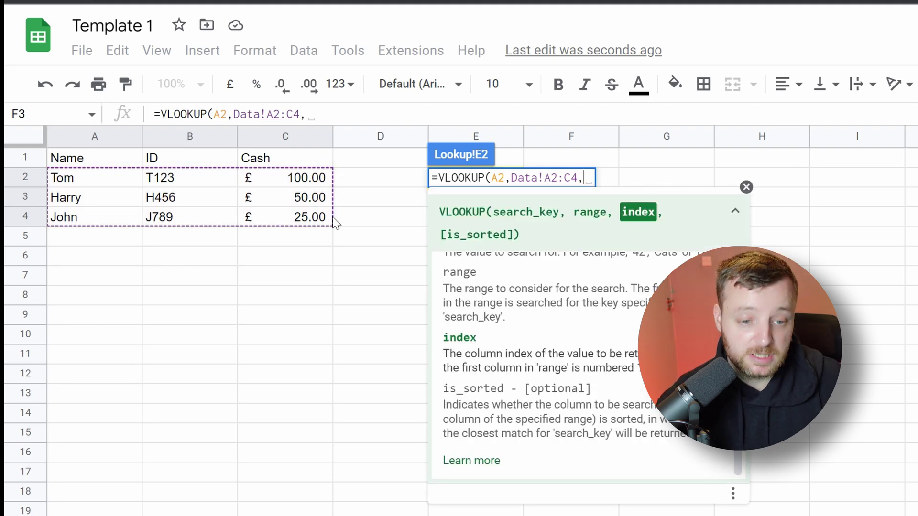
{"action": "key", "text": "BackSpace"}
{"action": "type", "text": "3,"}
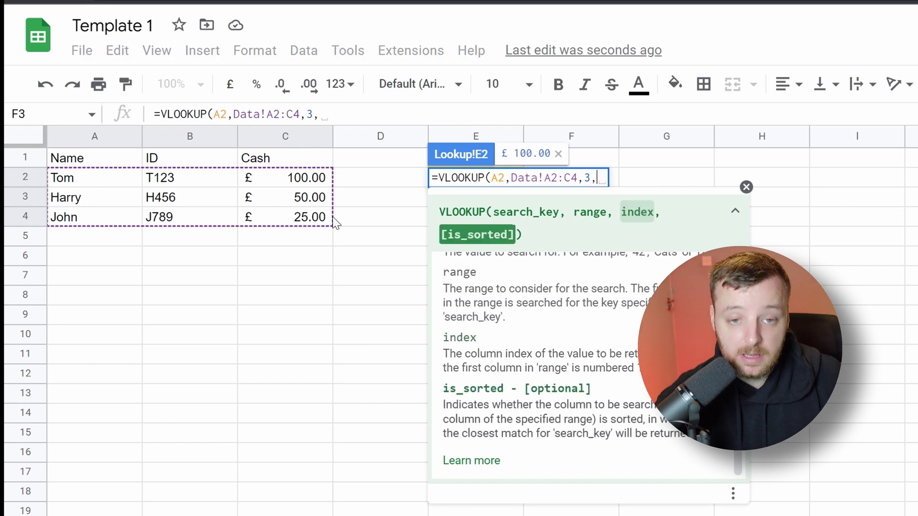
{"action": "type", "text": "0)"}
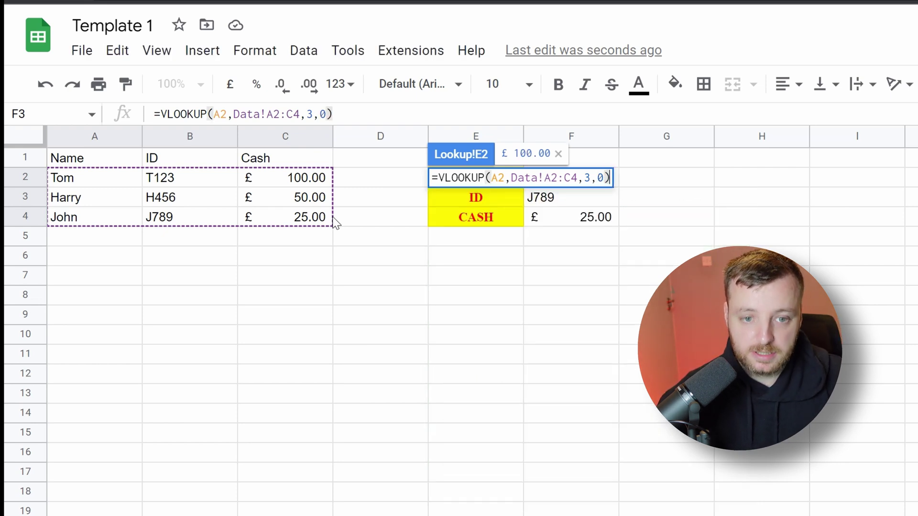
{"action": "key", "text": "Return"}
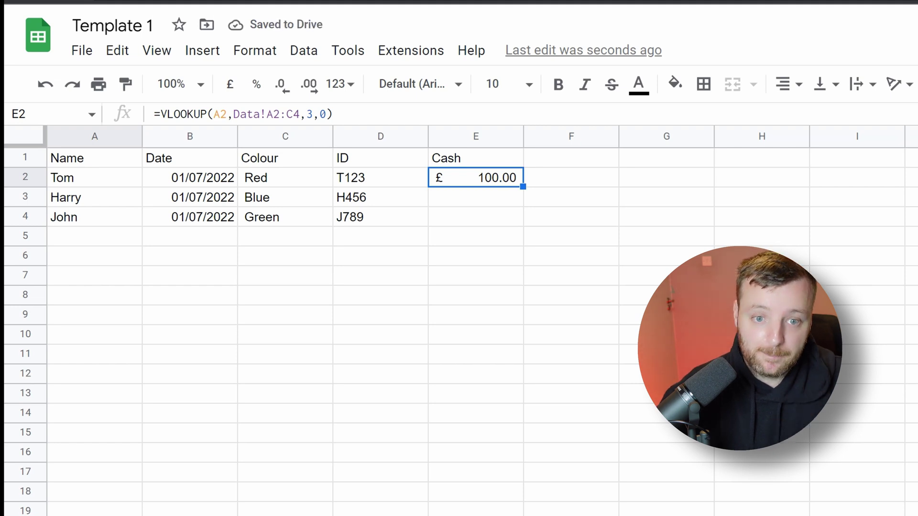
{"action": "left_click_drag", "start_coordinate": [521, 186], "coordinate": [512, 219]}
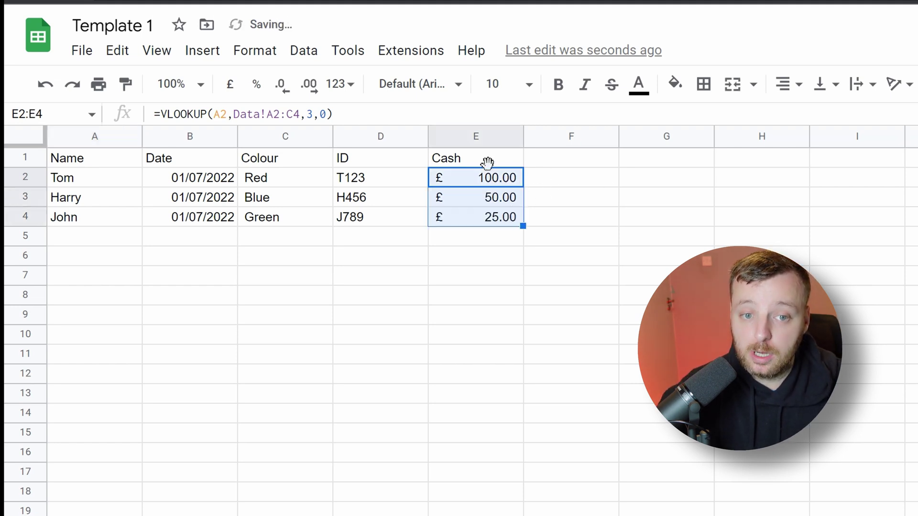
{"action": "left_click", "coordinate": [515, 179]}
Enter the name from A2 in capitals in A5 and extend the Cash formula from E4 to E5.
{"action": "left_click", "coordinate": [105, 236]}
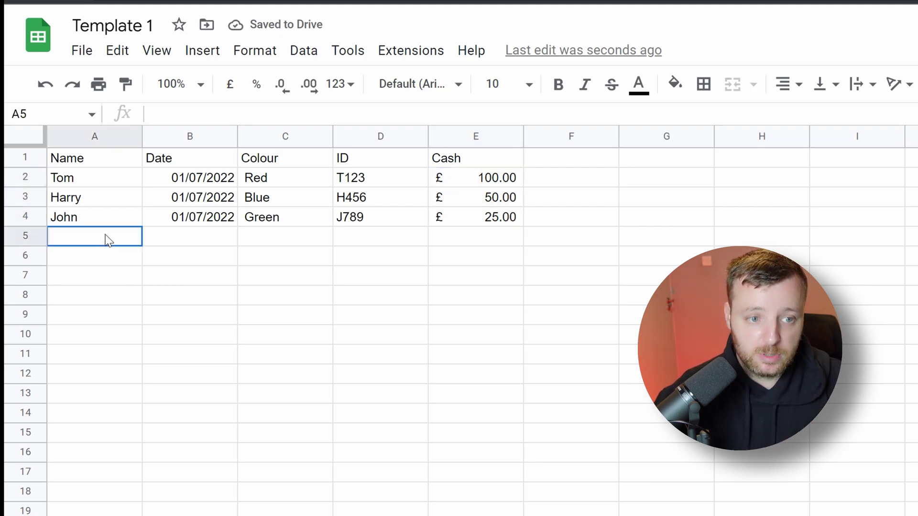
{"action": "type", "text": "TOM"}
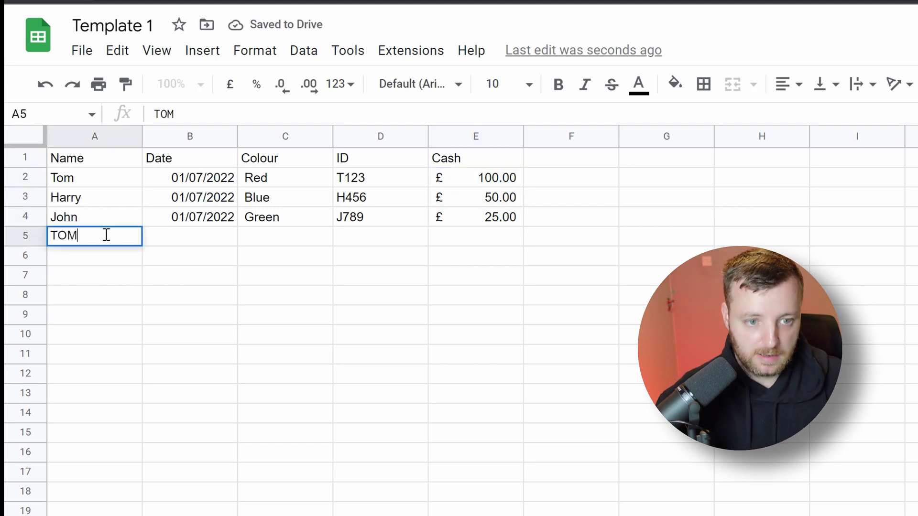
{"action": "key", "text": "Tab"}
{"action": "key", "text": "Tab"}
{"action": "key", "text": "Tab"}
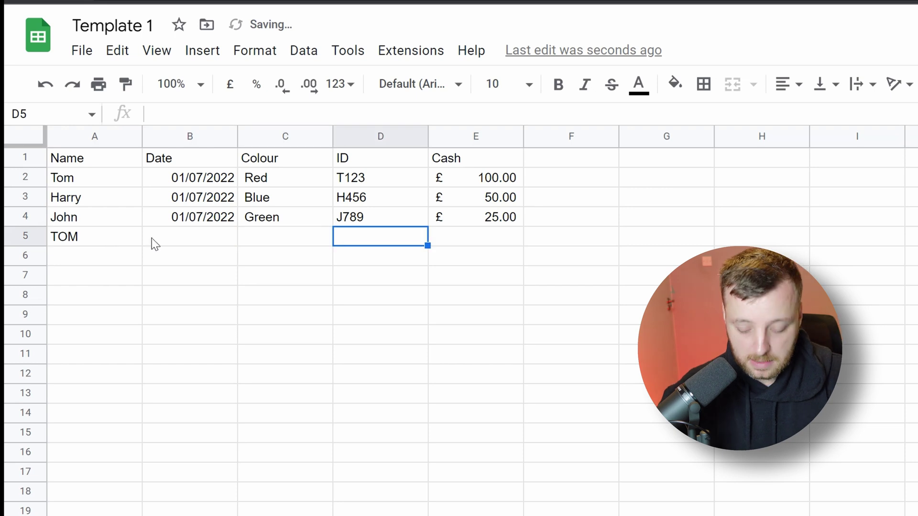
{"action": "key", "text": "Tab"}
{"action": "left_click", "coordinate": [510, 218]}
{"action": "left_click_drag", "start_coordinate": [522, 226], "coordinate": [520, 246]}
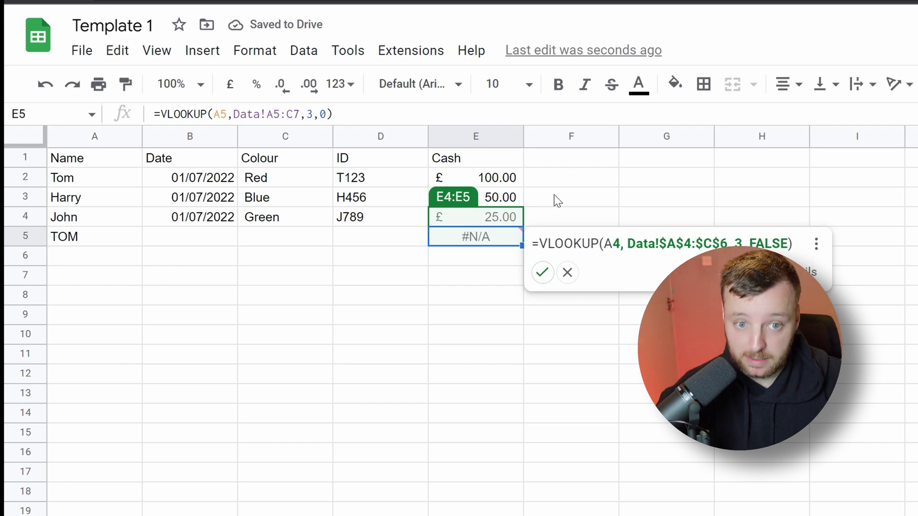
Correct the name in A5 to the same capitalisation as the name in A2.
{"action": "left_click", "coordinate": [70, 242]}
{"action": "double_click", "coordinate": [94, 237]}
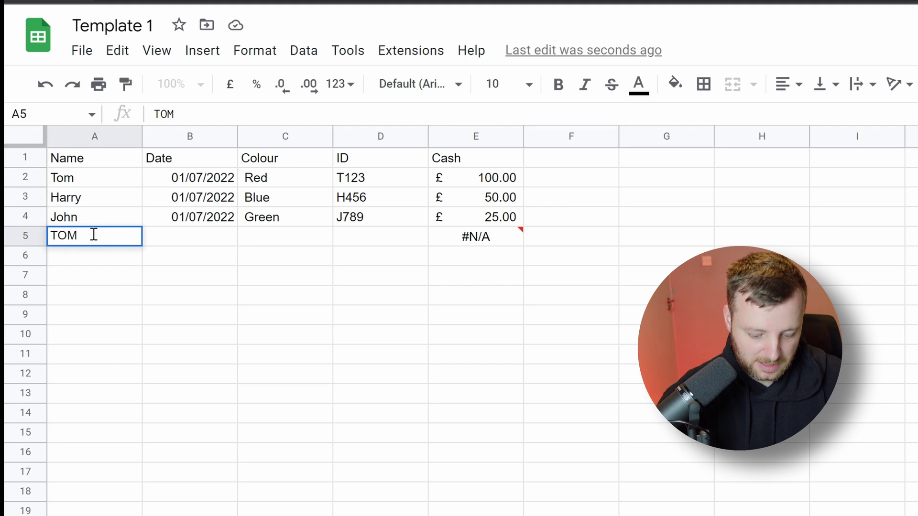
{"action": "key", "text": "BackSpace"}
{"action": "key", "text": "BackSpace"}
{"action": "type", "text": "om"}
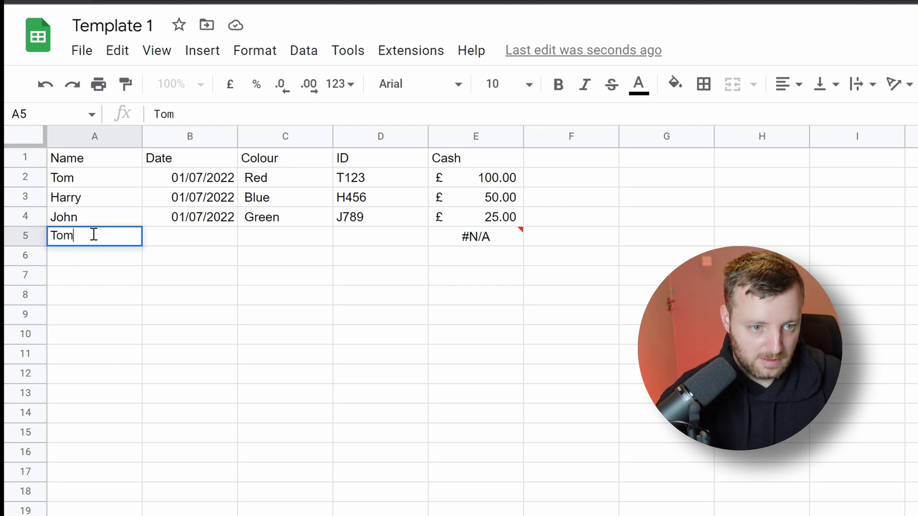
{"action": "key", "text": "Return"}
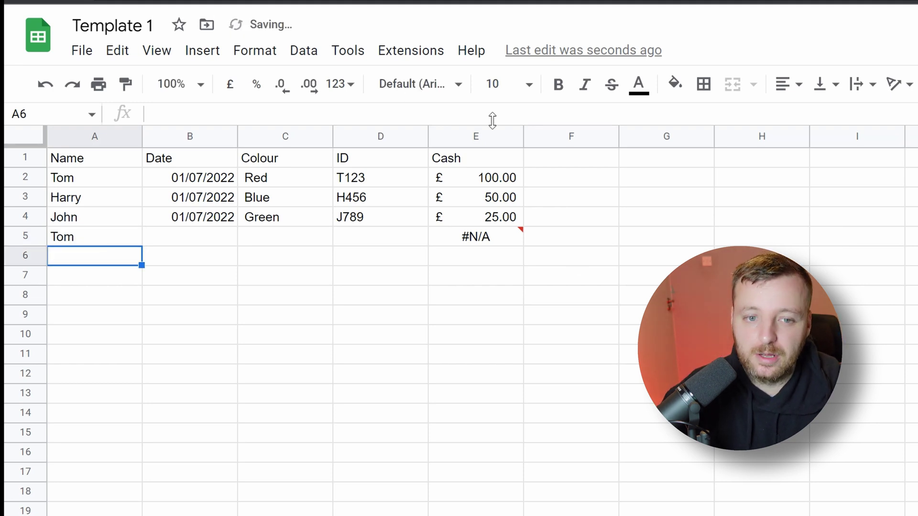
Compare the Data sheet range references in the Cash formulas from E2 down to E4.
{"action": "left_click", "coordinate": [490, 179]}
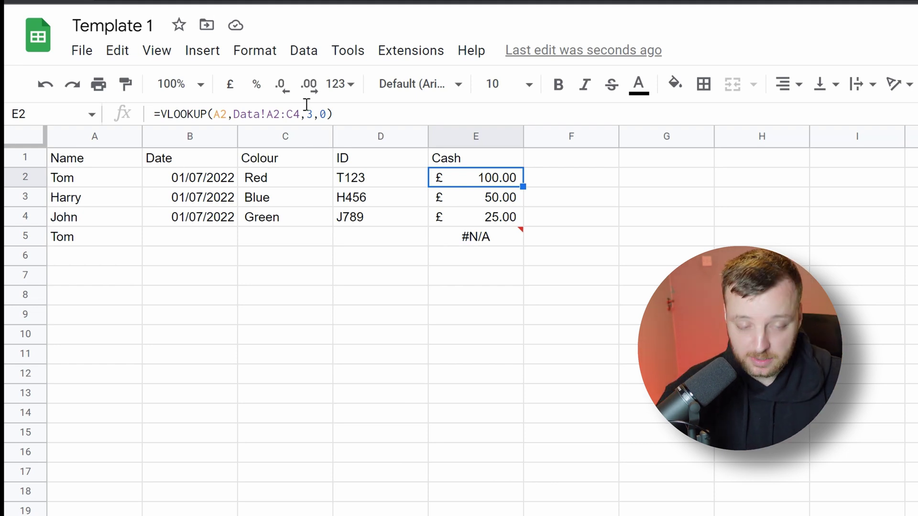
{"action": "key", "text": "Down"}
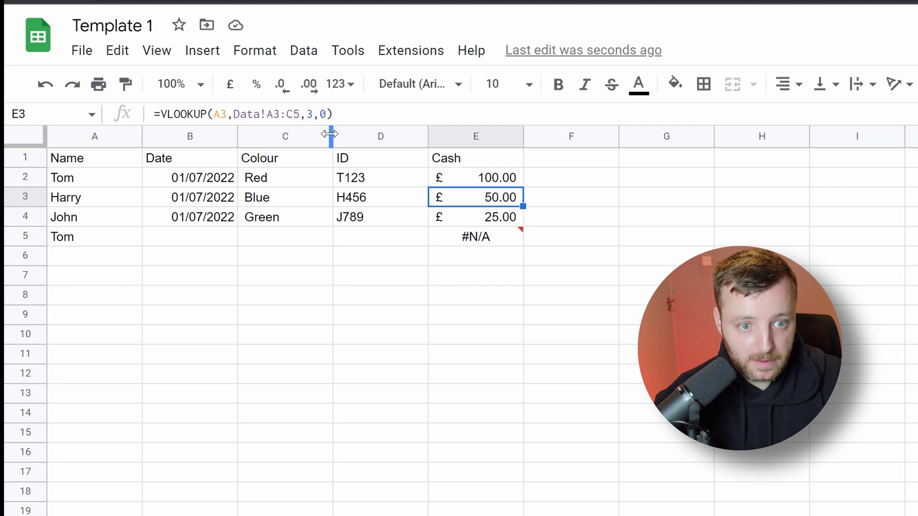
{"action": "key", "text": "Down"}
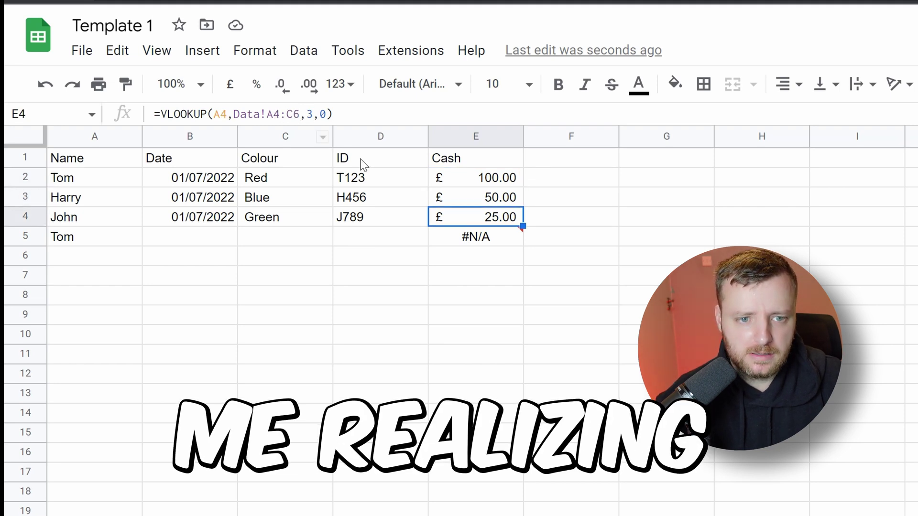
Review the Cash formulas in E2 and E3 again and open E4's formula to examine its shifted Data sheet range.
{"action": "key", "text": "Up"}
{"action": "key", "text": "Up"}
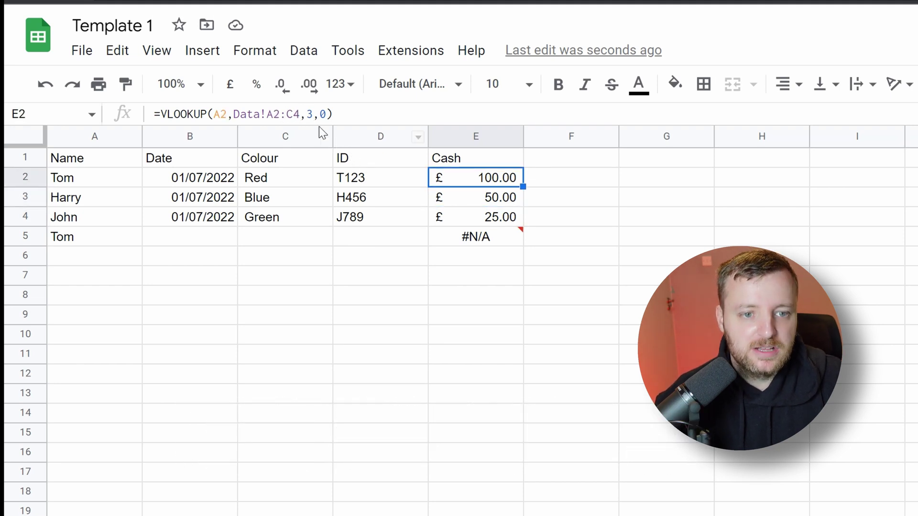
{"action": "key", "text": "Down"}
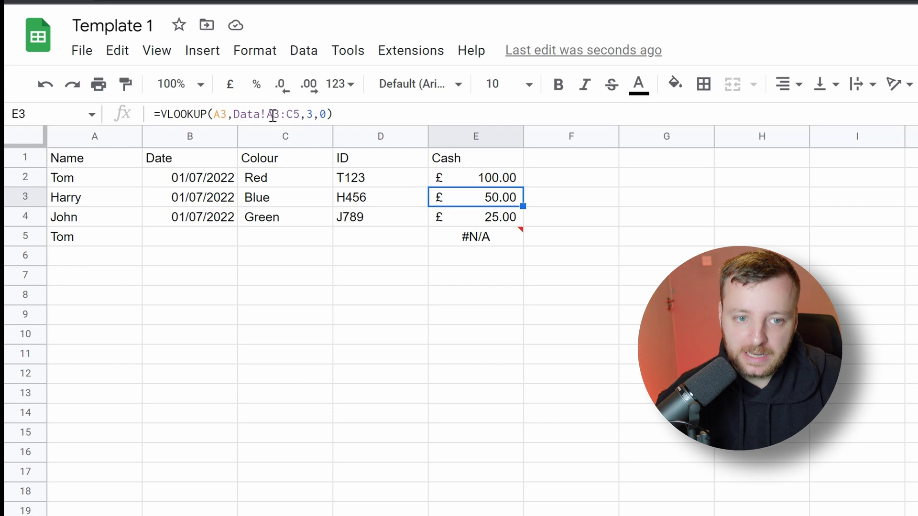
{"action": "key", "text": "Down"}
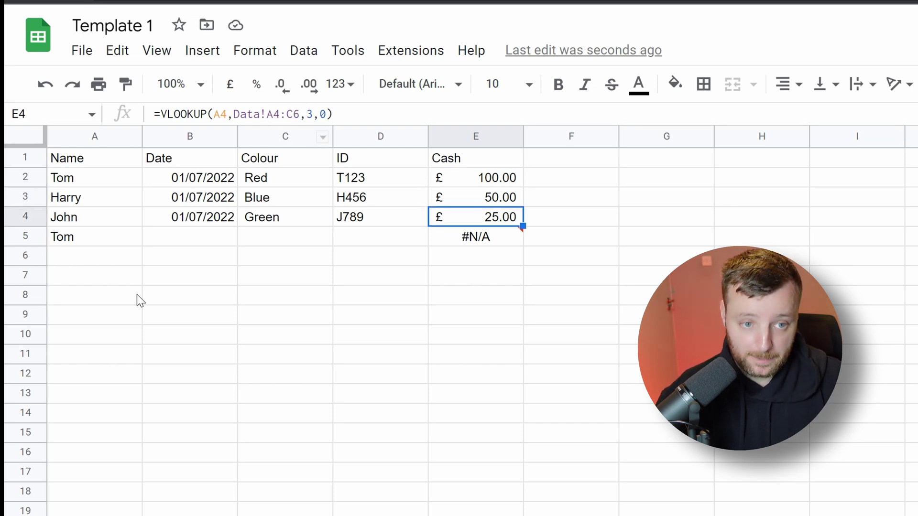
{"action": "key", "text": "F2"}
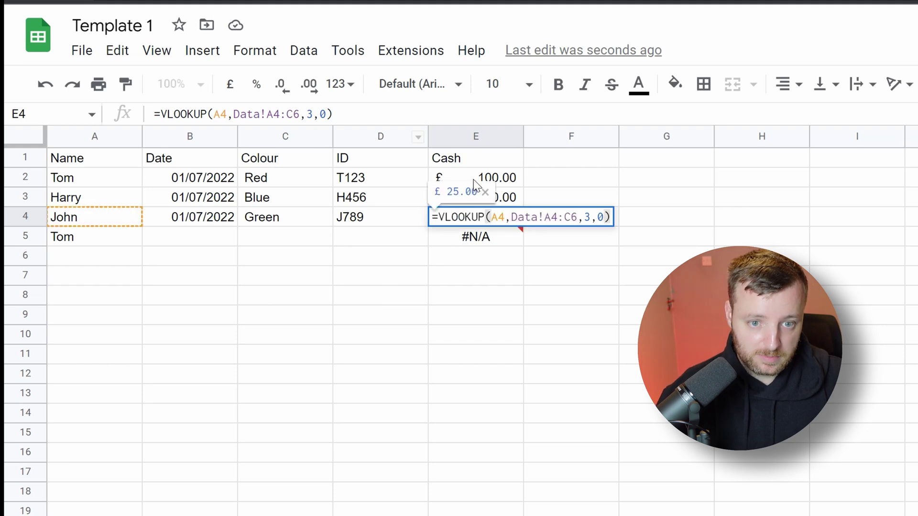
{"action": "double_click", "coordinate": [557, 216]}
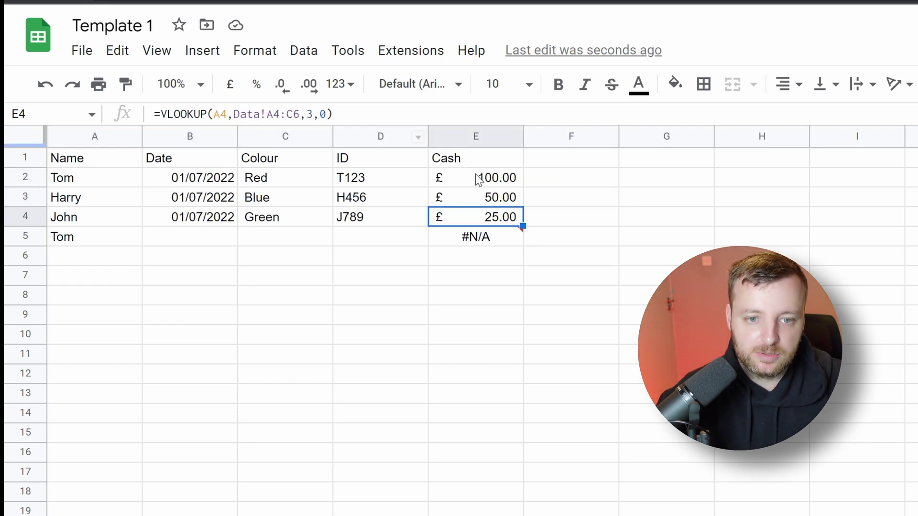
Make the Data sheet range in E2's VLOOKUP absolute as Data!$A$2:$C$4.
{"action": "left_click", "coordinate": [477, 179]}
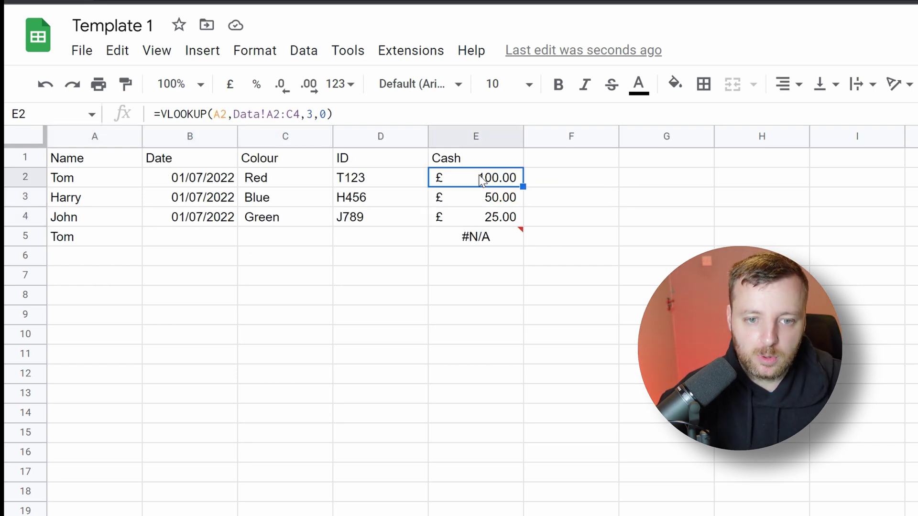
{"action": "left_click", "coordinate": [275, 114]}
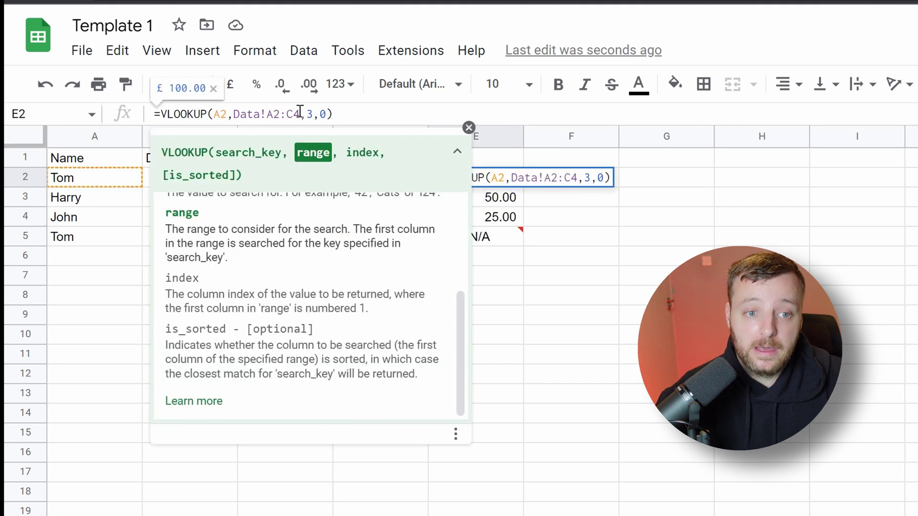
{"action": "left_click_drag", "start_coordinate": [300, 113], "coordinate": [236, 111]}
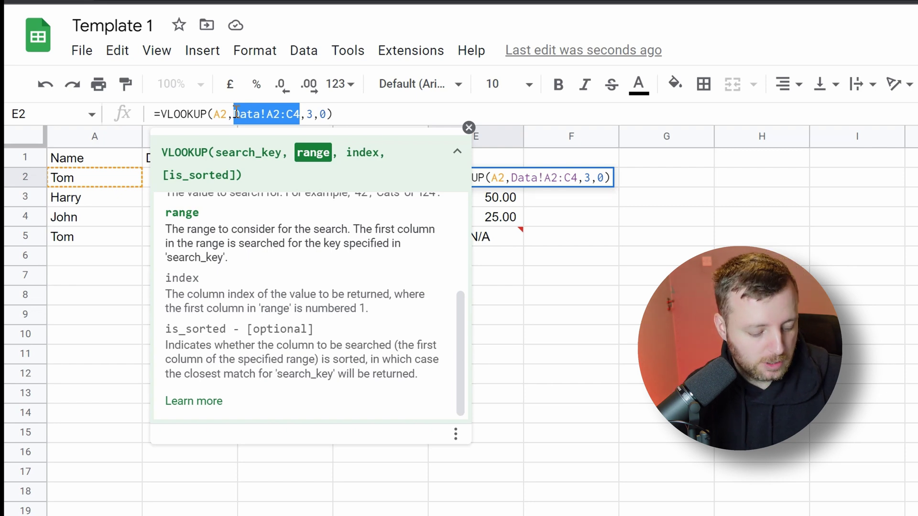
{"action": "key", "text": "F4"}
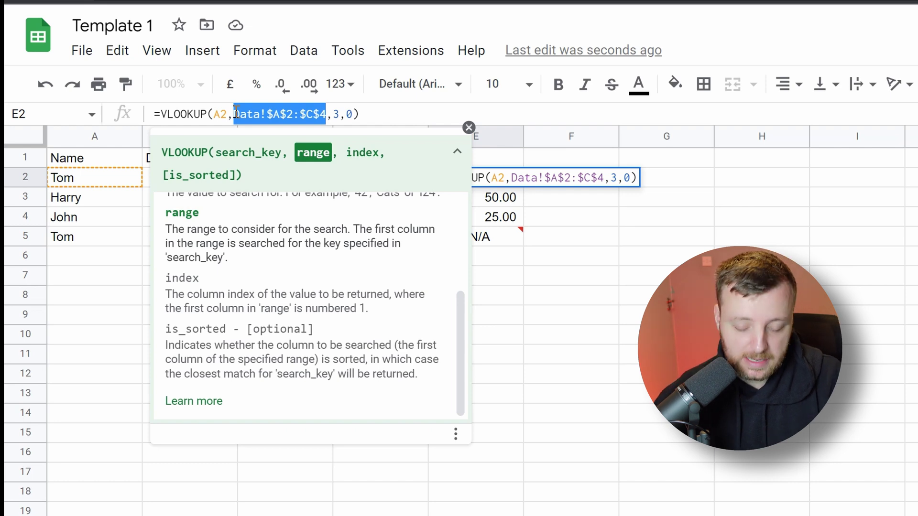
{"action": "key", "text": "Return"}
{"action": "key", "text": "Up"}
{"action": "key", "text": "Up"}
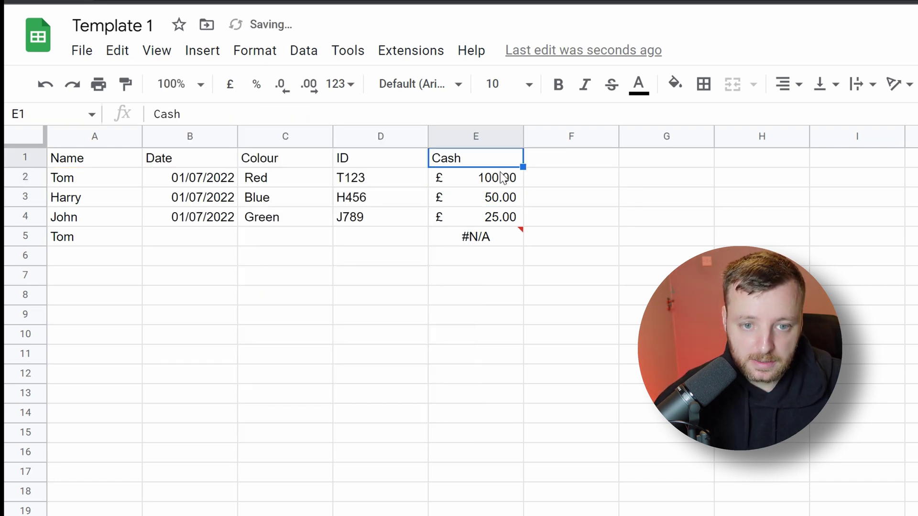
Fill the Cash formula from E2 down to E5 and inspect the formula in E5.
{"action": "left_click", "coordinate": [502, 178]}
{"action": "left_click_drag", "start_coordinate": [523, 186], "coordinate": [492, 242]}
{"action": "left_click", "coordinate": [489, 238]}
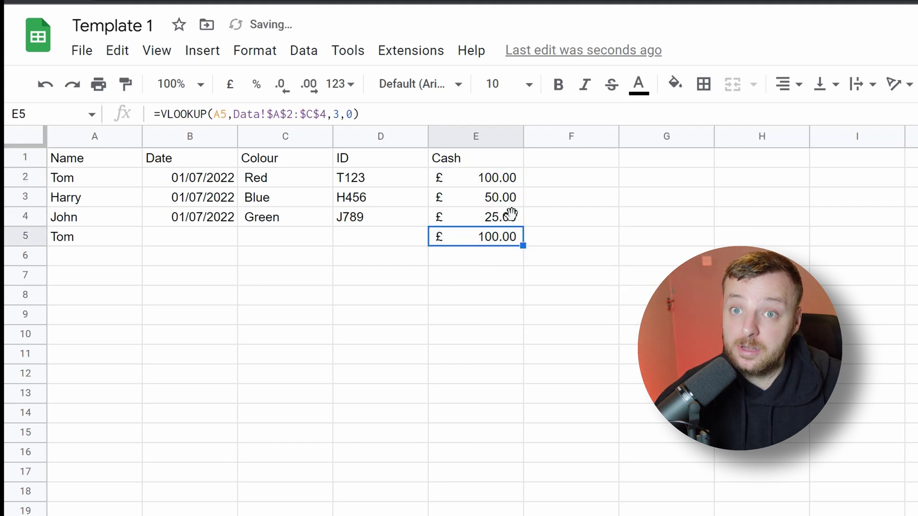
Undo the last fill of the Cash column and clear the contents of E2:E5.
{"action": "left_click", "coordinate": [504, 180]}
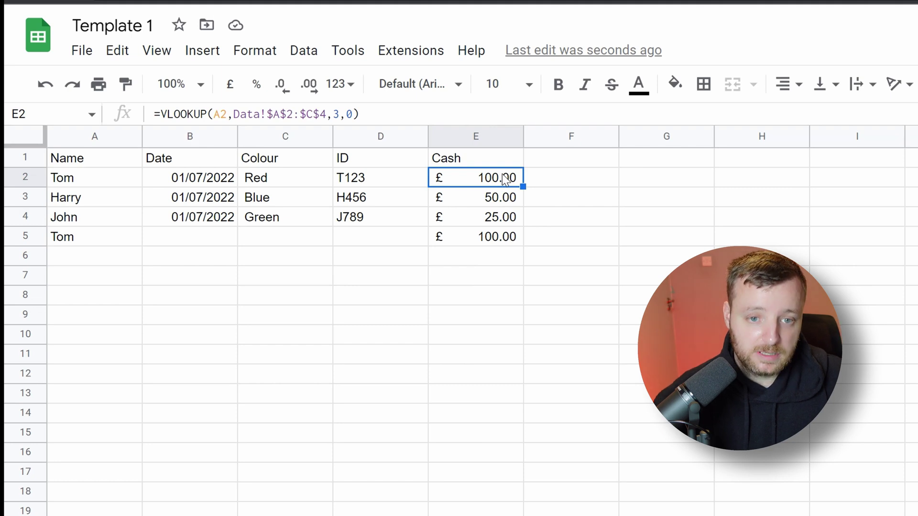
{"action": "key", "text": "ctrl+z"}
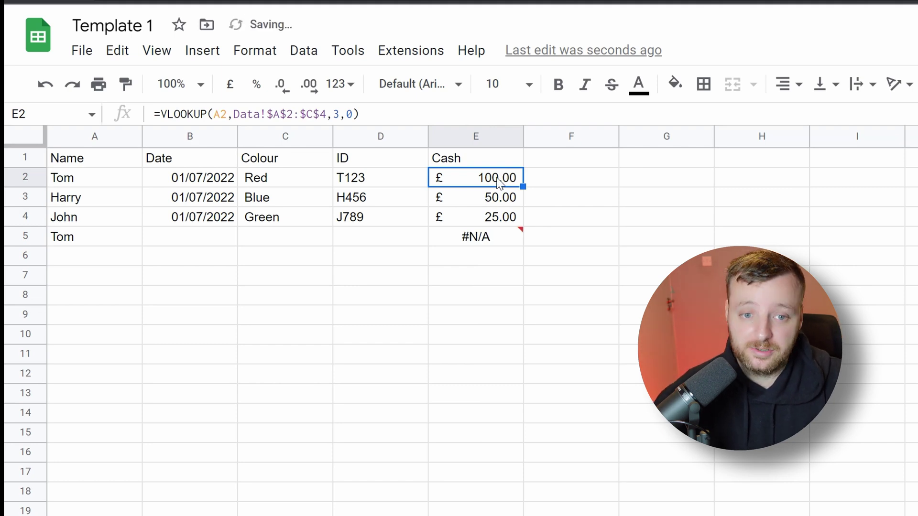
{"action": "left_click", "coordinate": [501, 239], "text": "shift"}
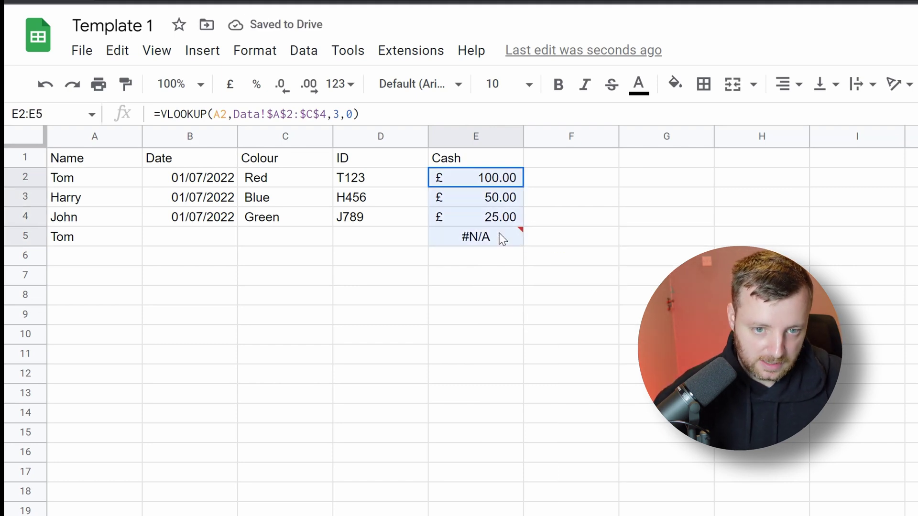
{"action": "key", "text": "Delete"}
Begin a VLOOKUP formula in E2 with A2 as the search key and the absolute range Data!$A$2:$C$4 from the Data sheet.
{"action": "left_click", "coordinate": [501, 180]}
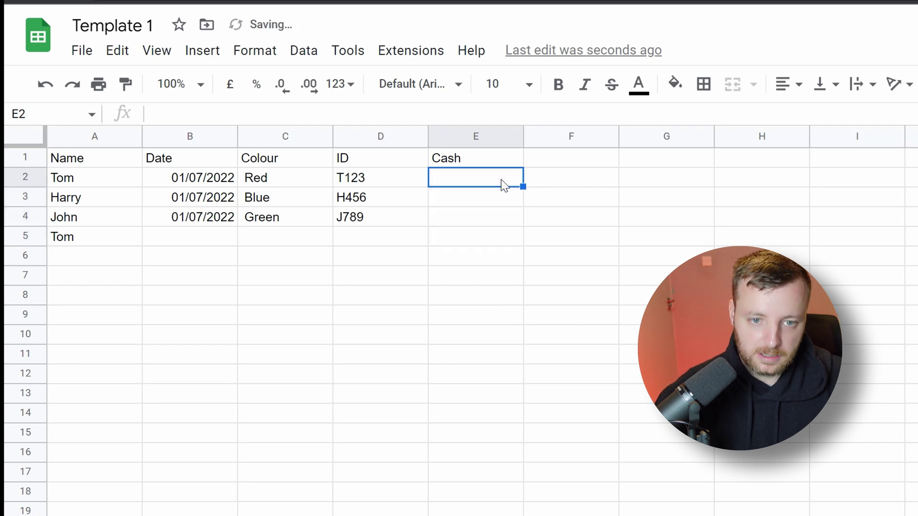
{"action": "type", "text": "="}
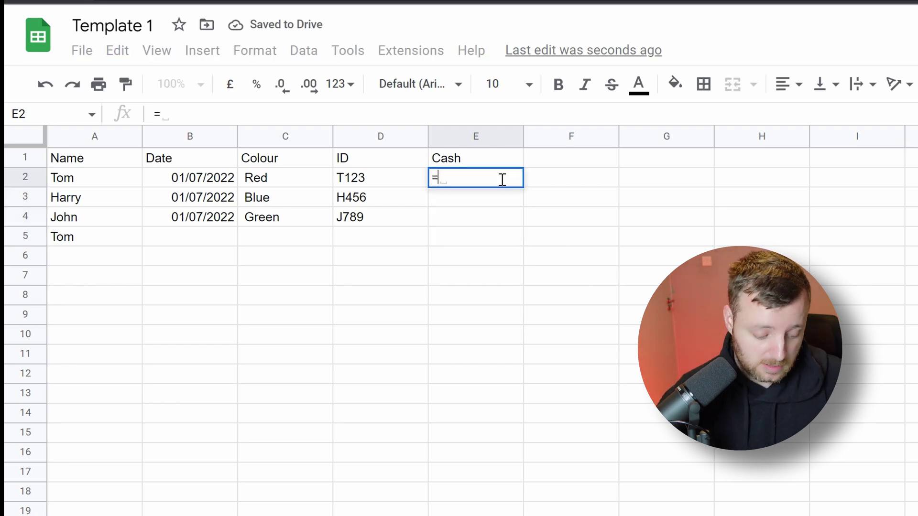
{"action": "type", "text": "vlook"}
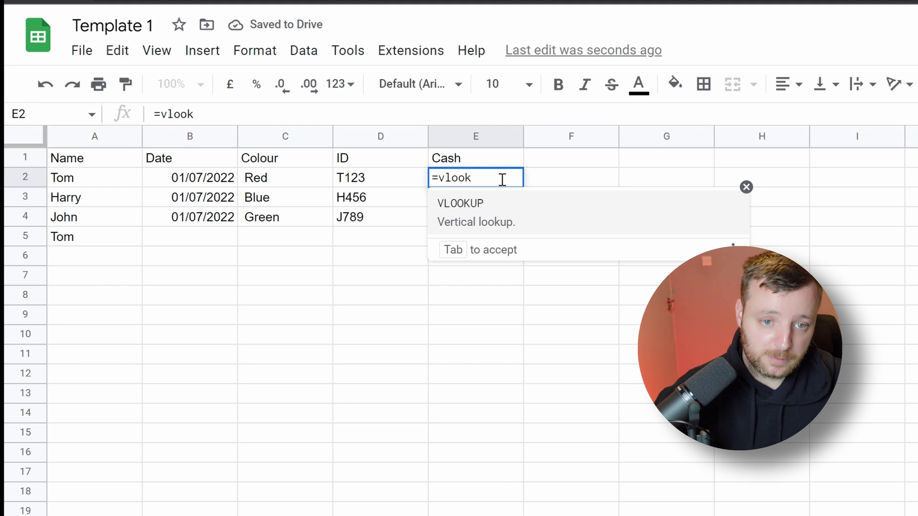
{"action": "key", "text": "Tab"}
{"action": "left_click", "coordinate": [99, 175]}
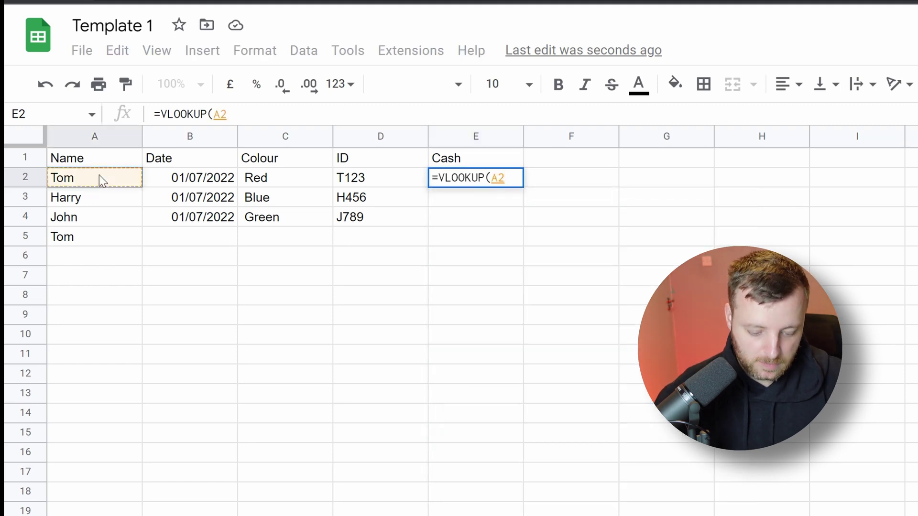
{"action": "type", "text": ","}
{"action": "left_click", "coordinate": [201, 514]}
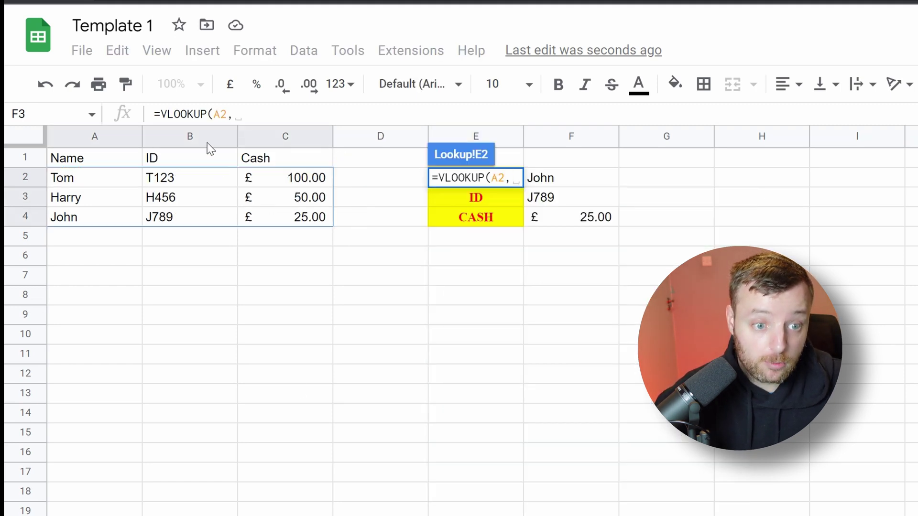
{"action": "left_click_drag", "start_coordinate": [98, 183], "coordinate": [301, 224]}
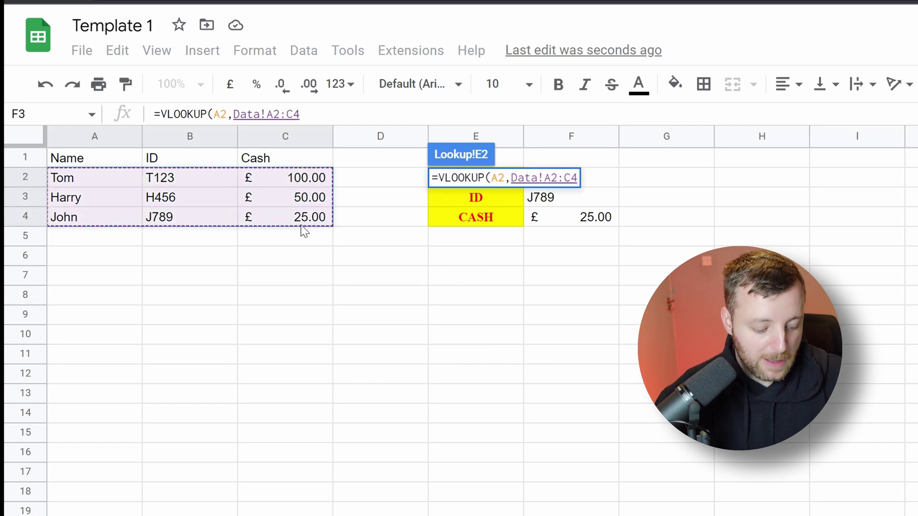
{"action": "key", "text": "F4"}
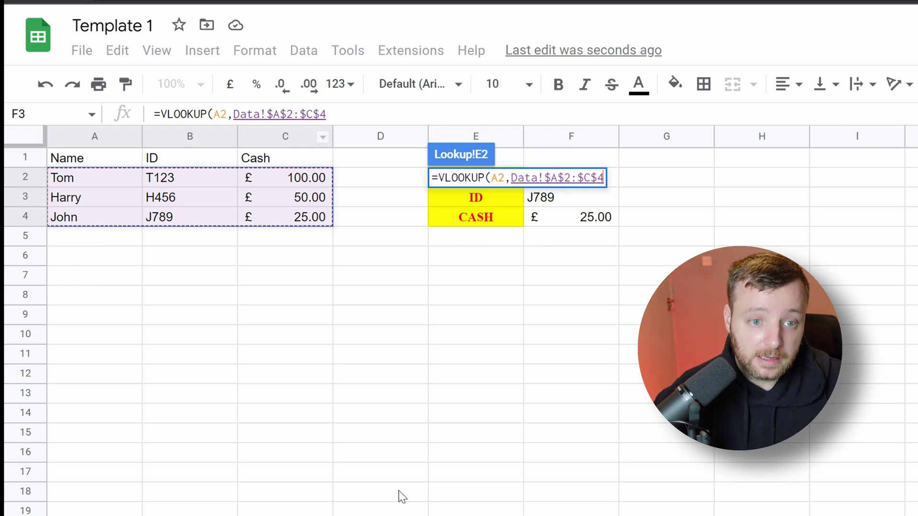
Complete the E2 formula with column index 3 and false for an exact match.
{"action": "type", "text": ","}
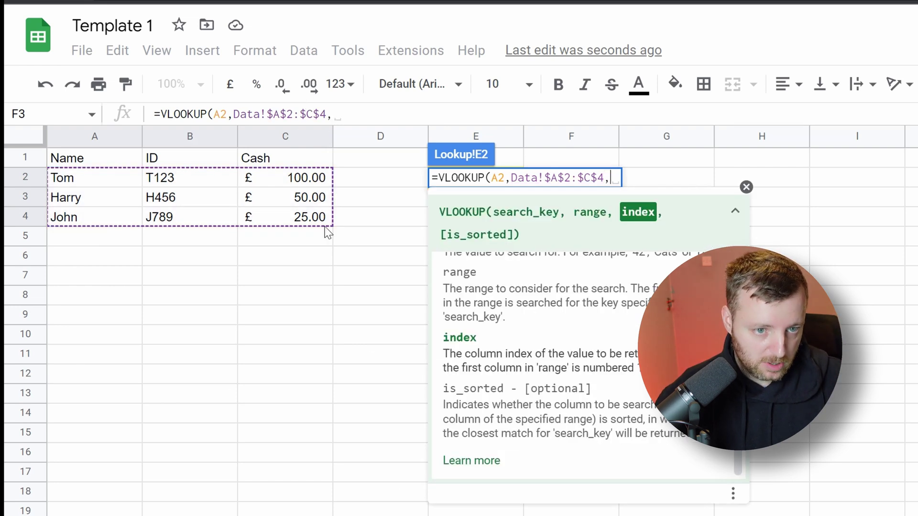
{"action": "type", "text": "3"}
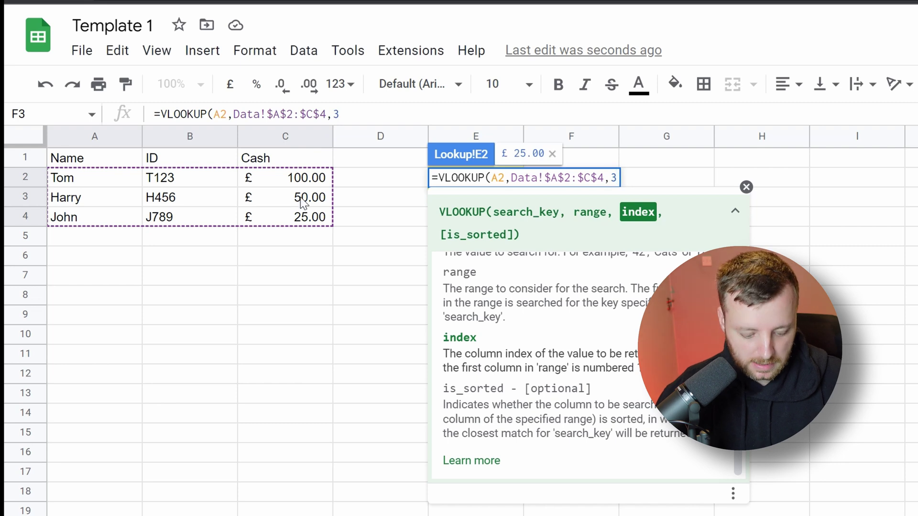
{"action": "type", "text": ","}
{"action": "type", "text": "fa"}
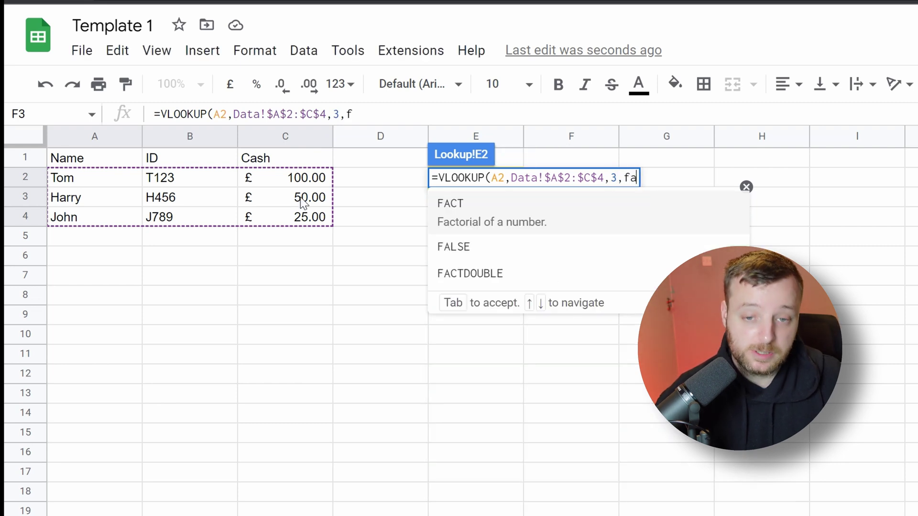
{"action": "type", "text": "lse)"}
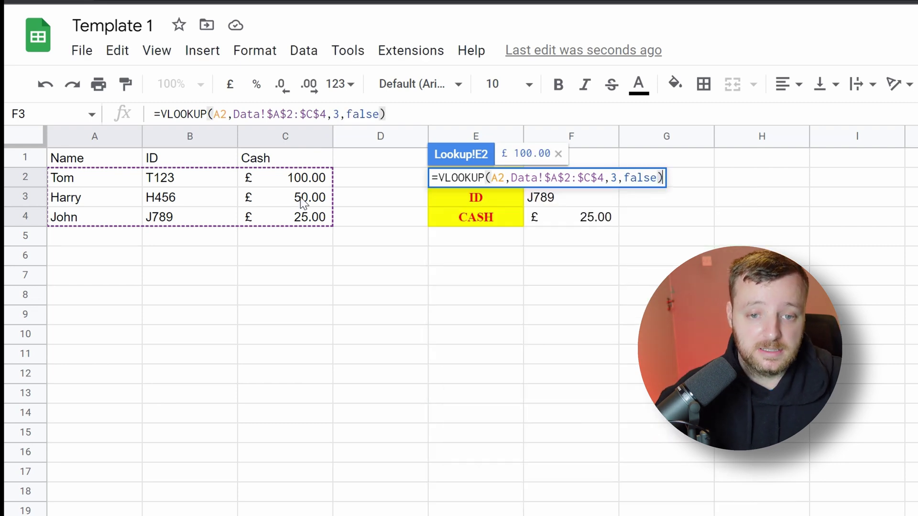
{"action": "key", "text": "Return"}
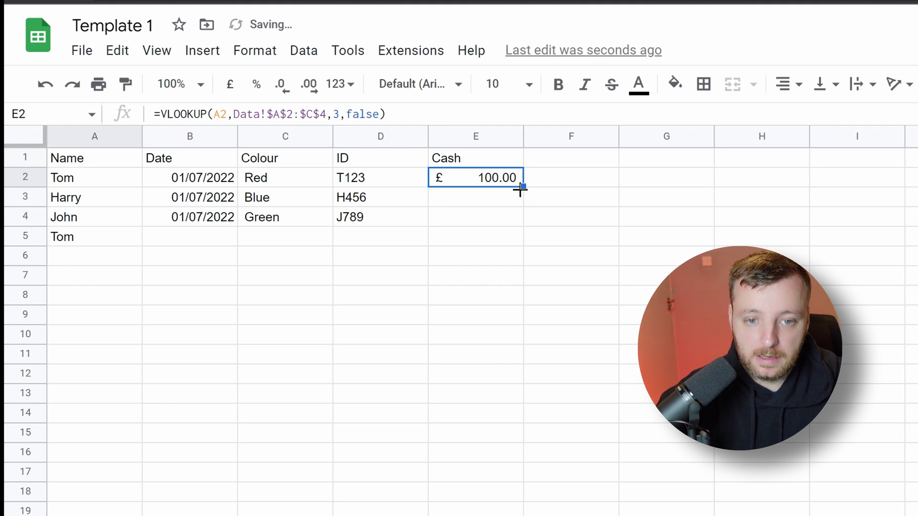
Fill the Cash formula from E2 down to E5 and reselect E2.
{"action": "left_click_drag", "start_coordinate": [520, 188], "coordinate": [515, 244]}
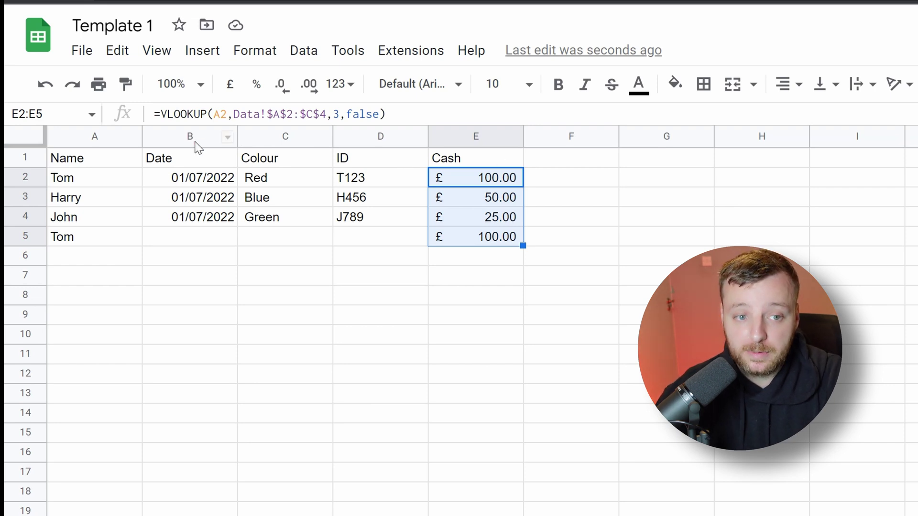
{"action": "left_click_drag", "start_coordinate": [196, 143], "coordinate": [317, 136]}
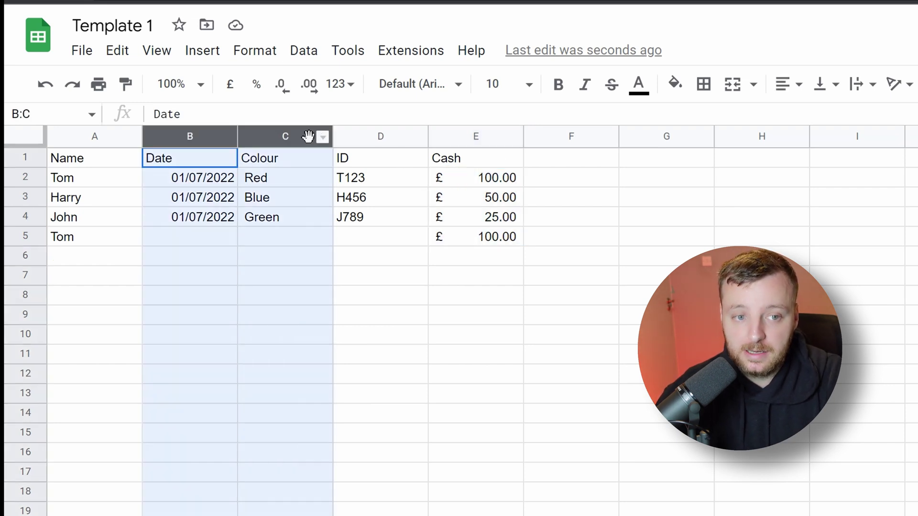
{"action": "left_click", "coordinate": [505, 186]}
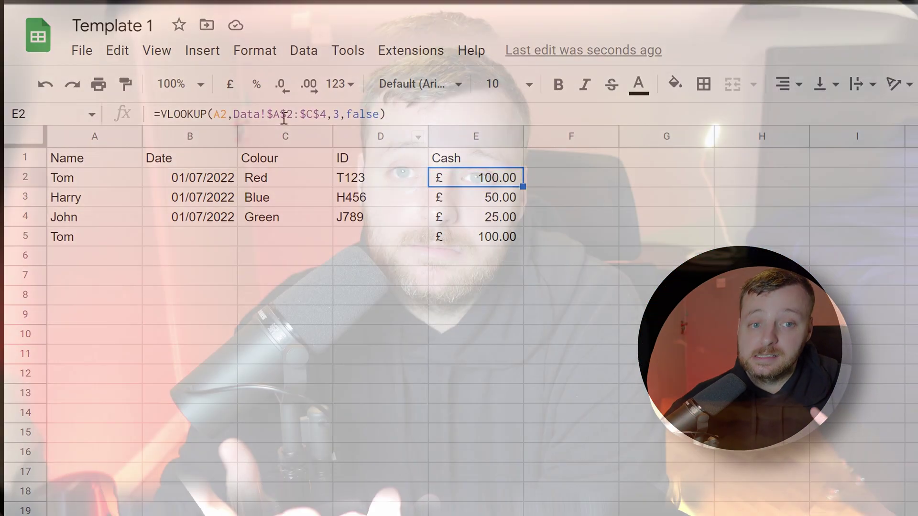